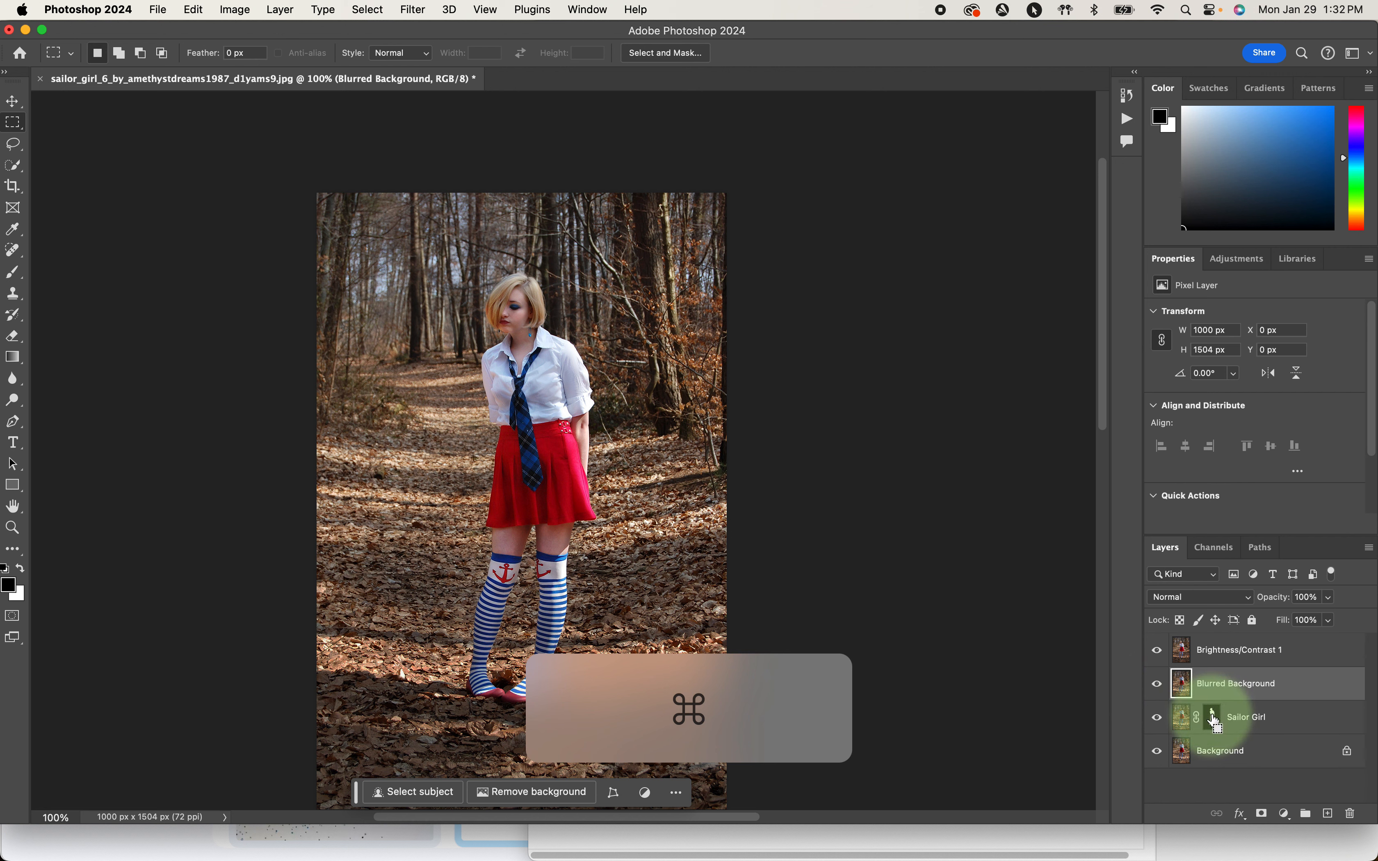
Load the Sailor Girl layer mask as a selection and expand it by 15 pixels
super+click(1215, 719)
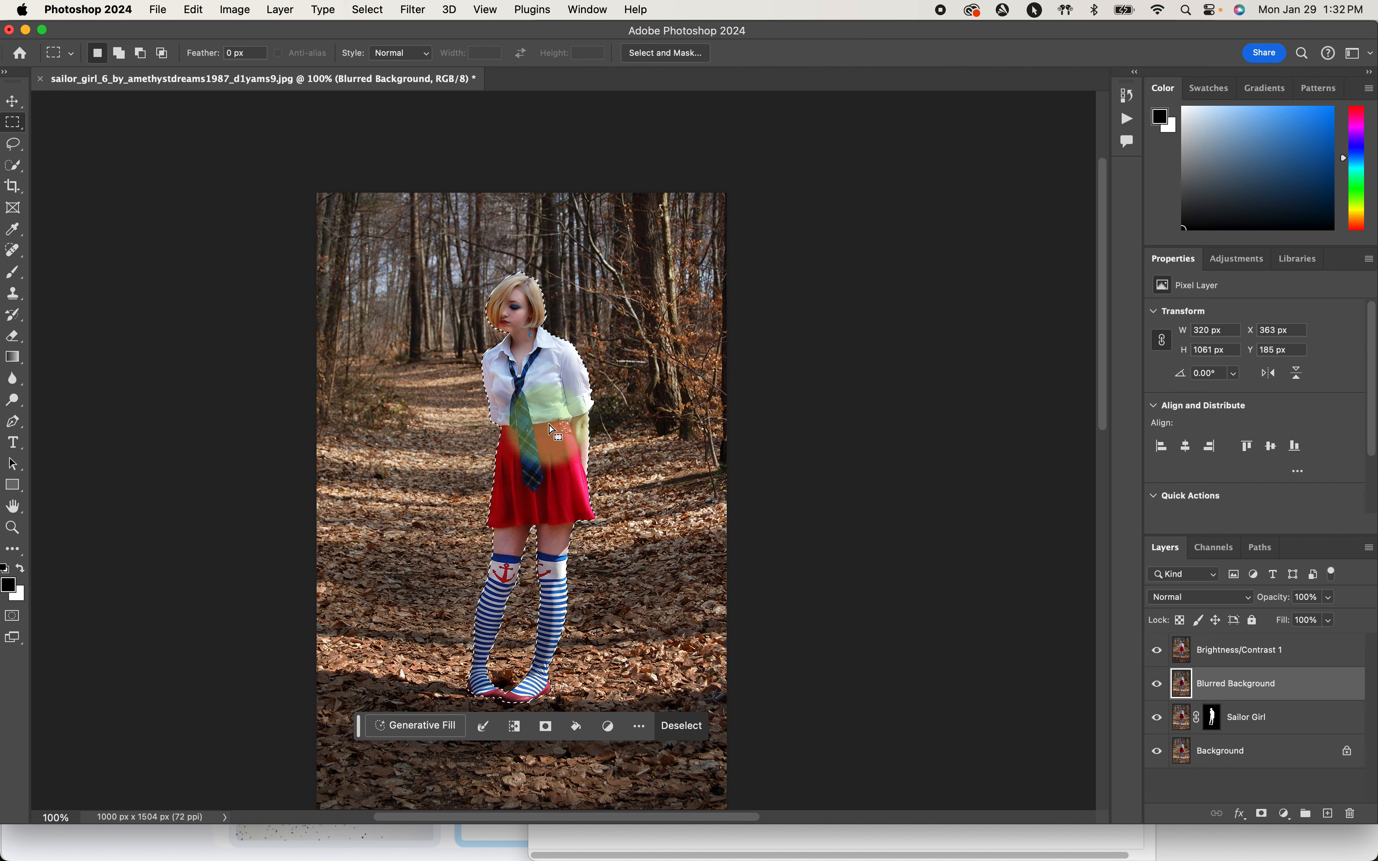
click(368, 10)
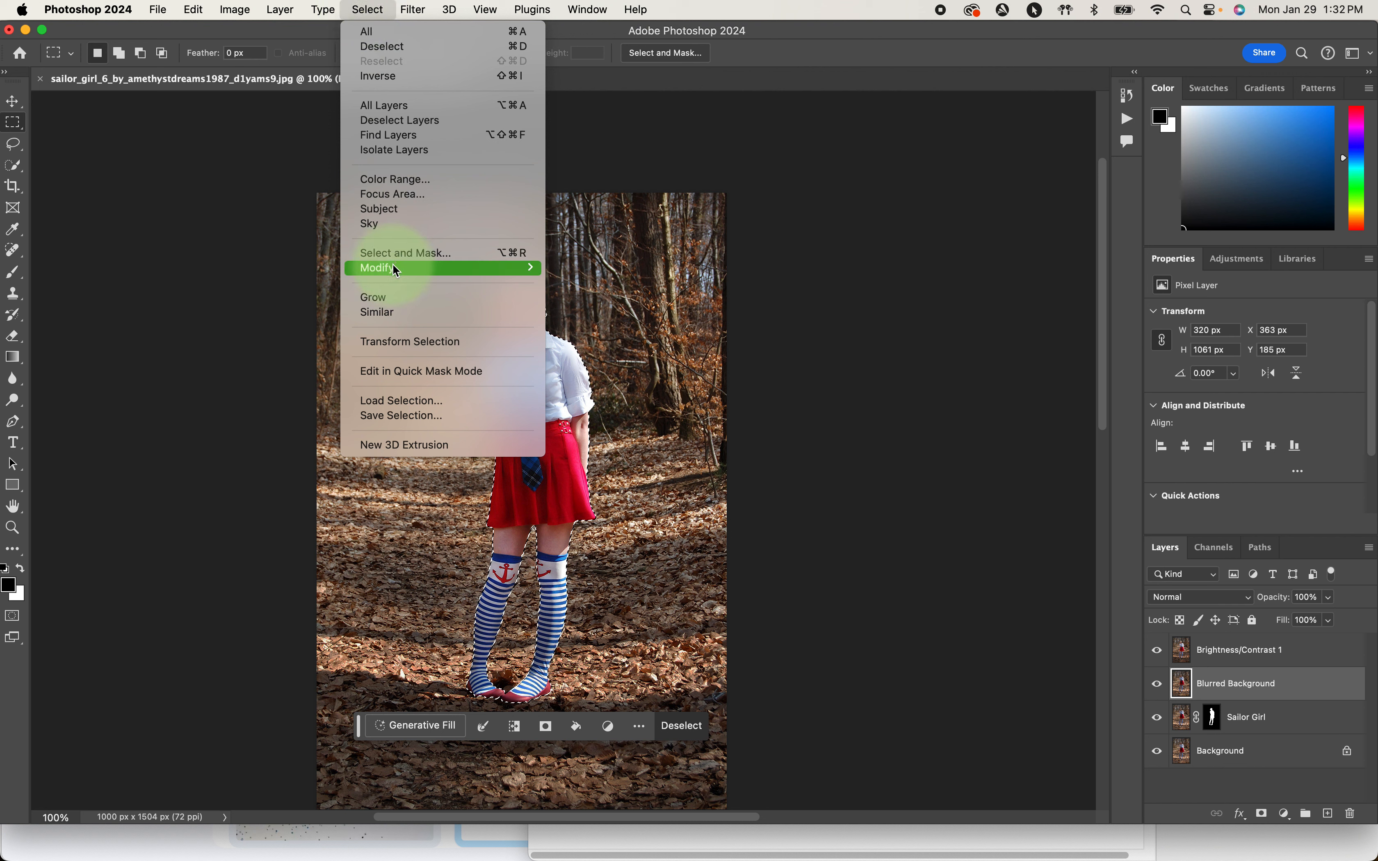
mouse_move(526, 274)
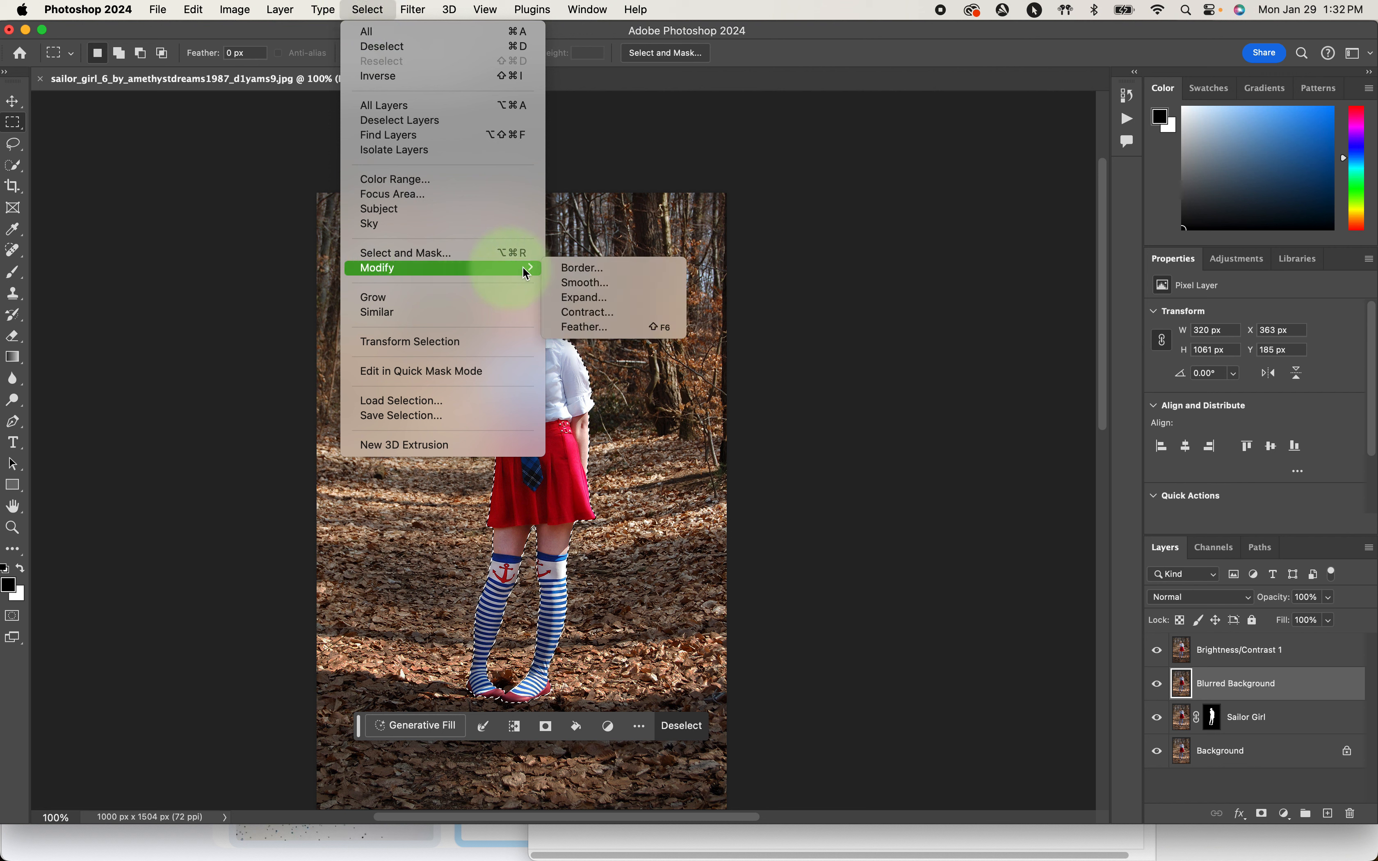
click(599, 302)
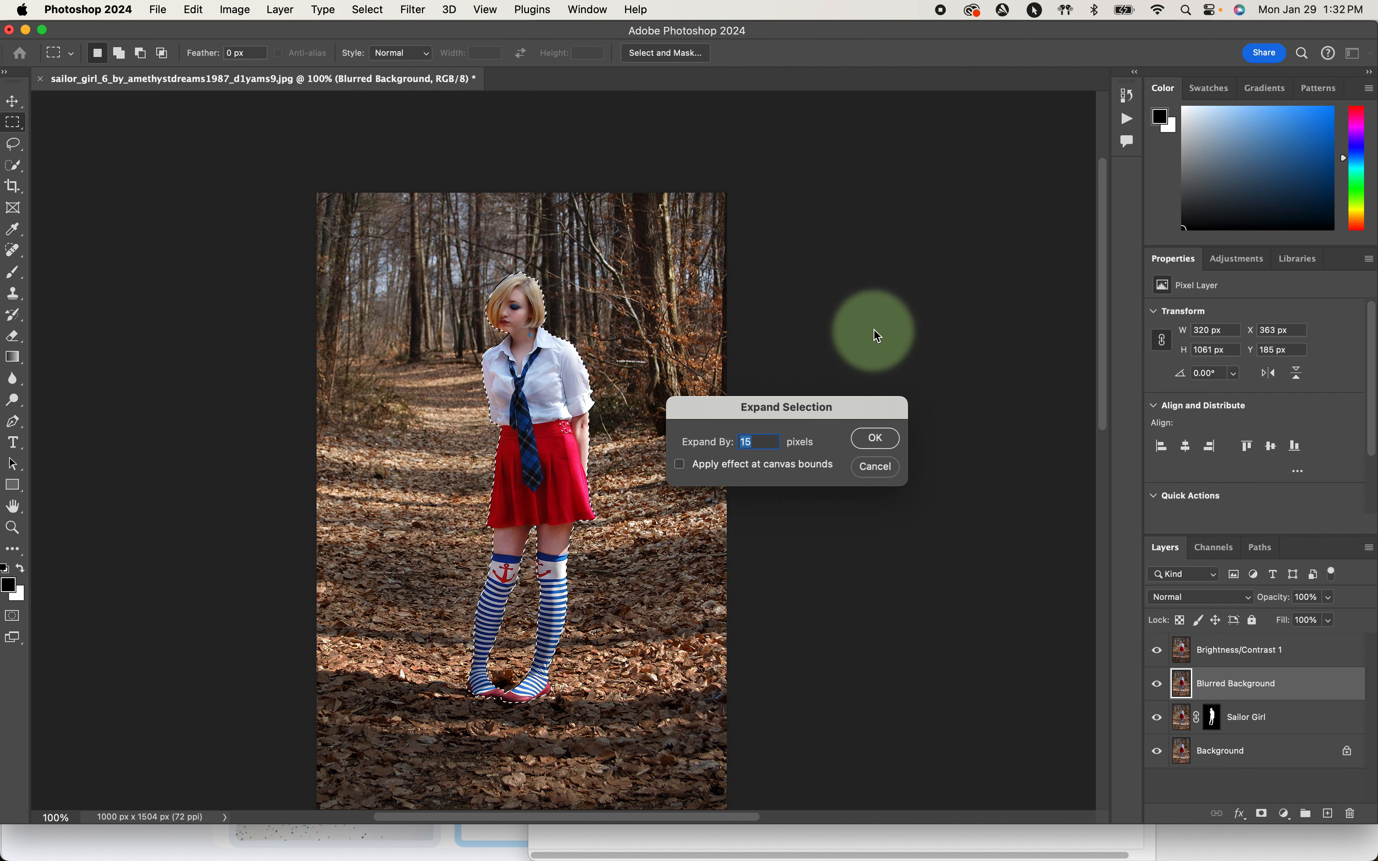
key(Return)
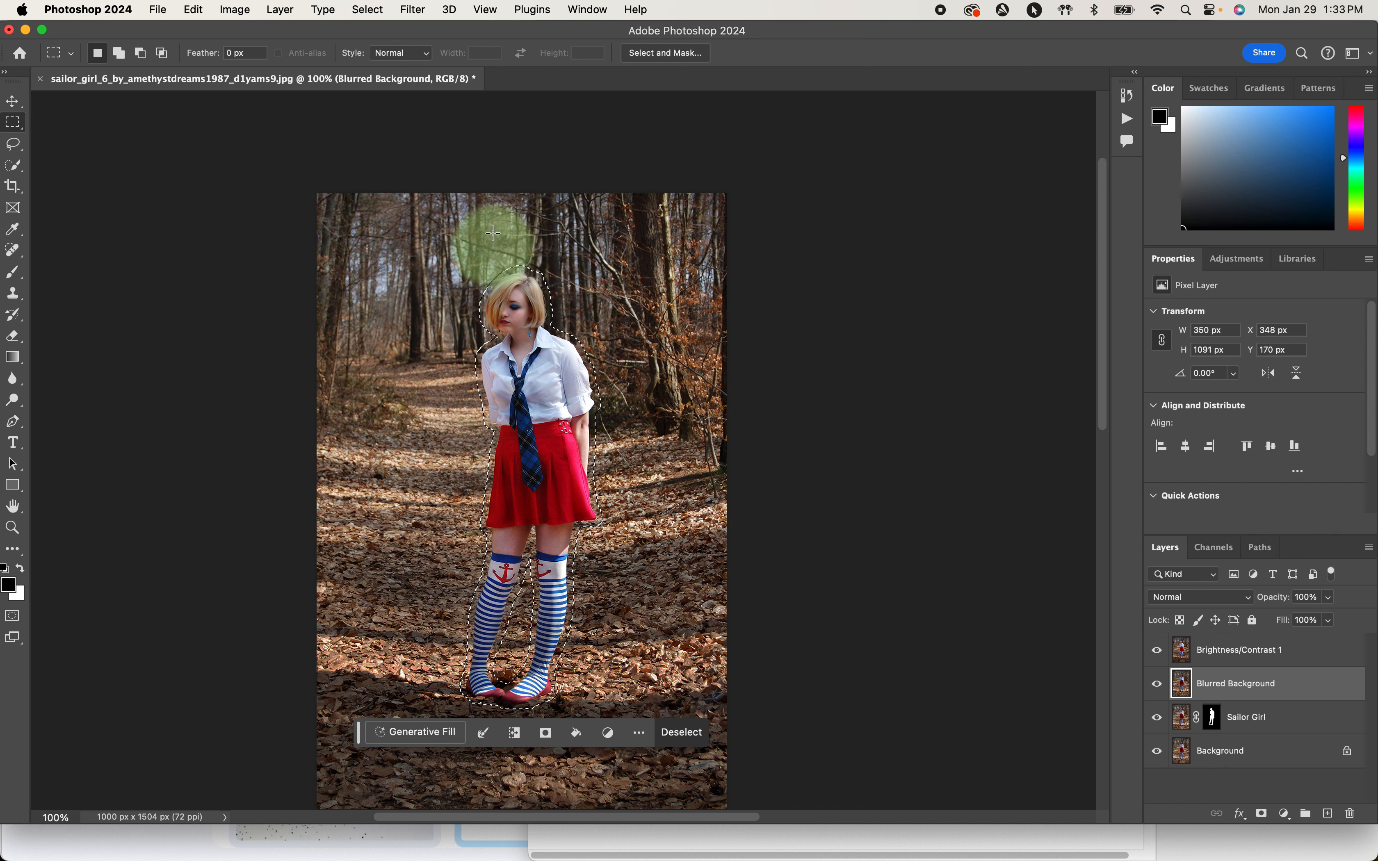
Remove the girl from the Blurred Background layer with Content-Aware Fill output to a new layer, and deselect
click(195, 8)
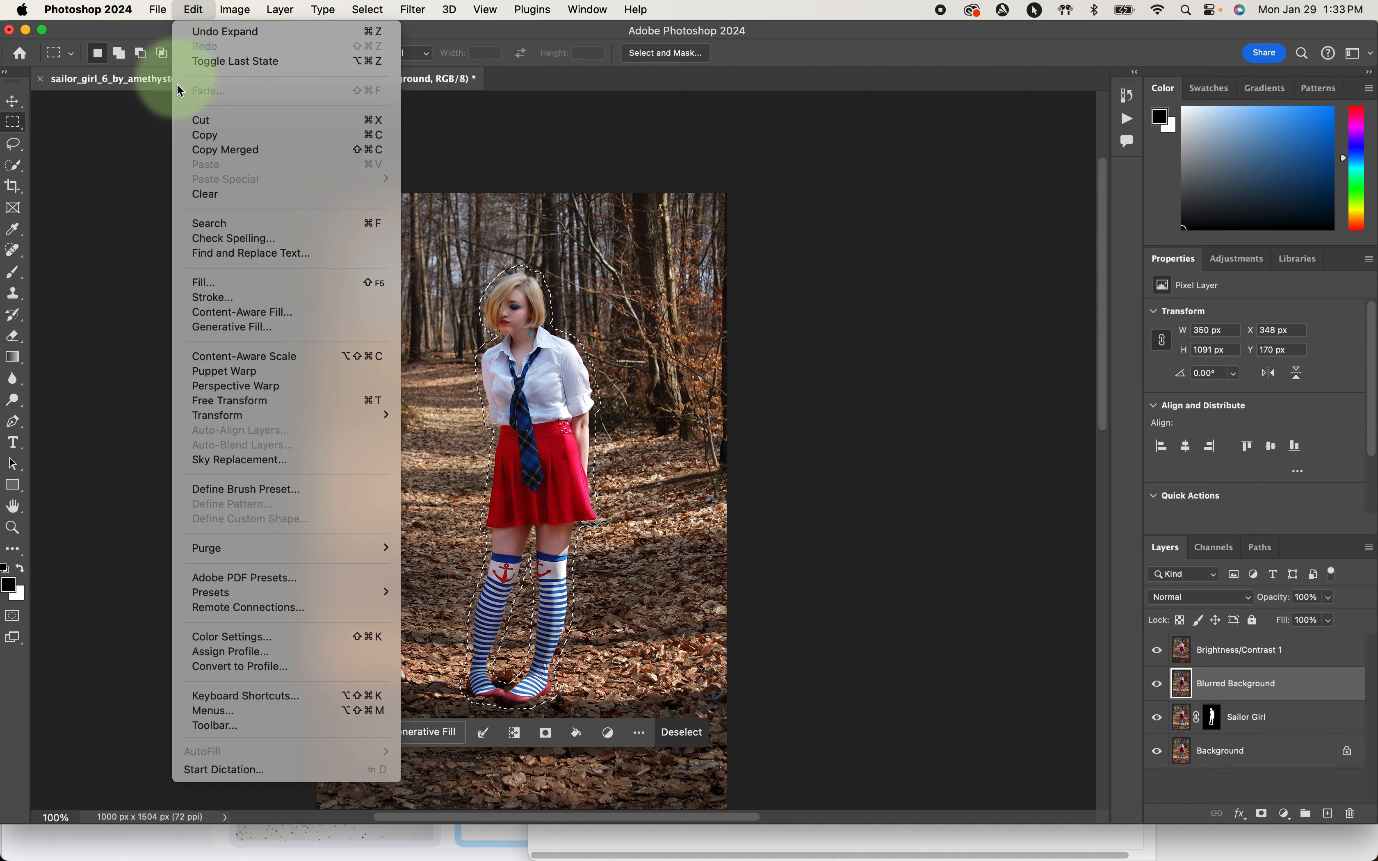
click(249, 314)
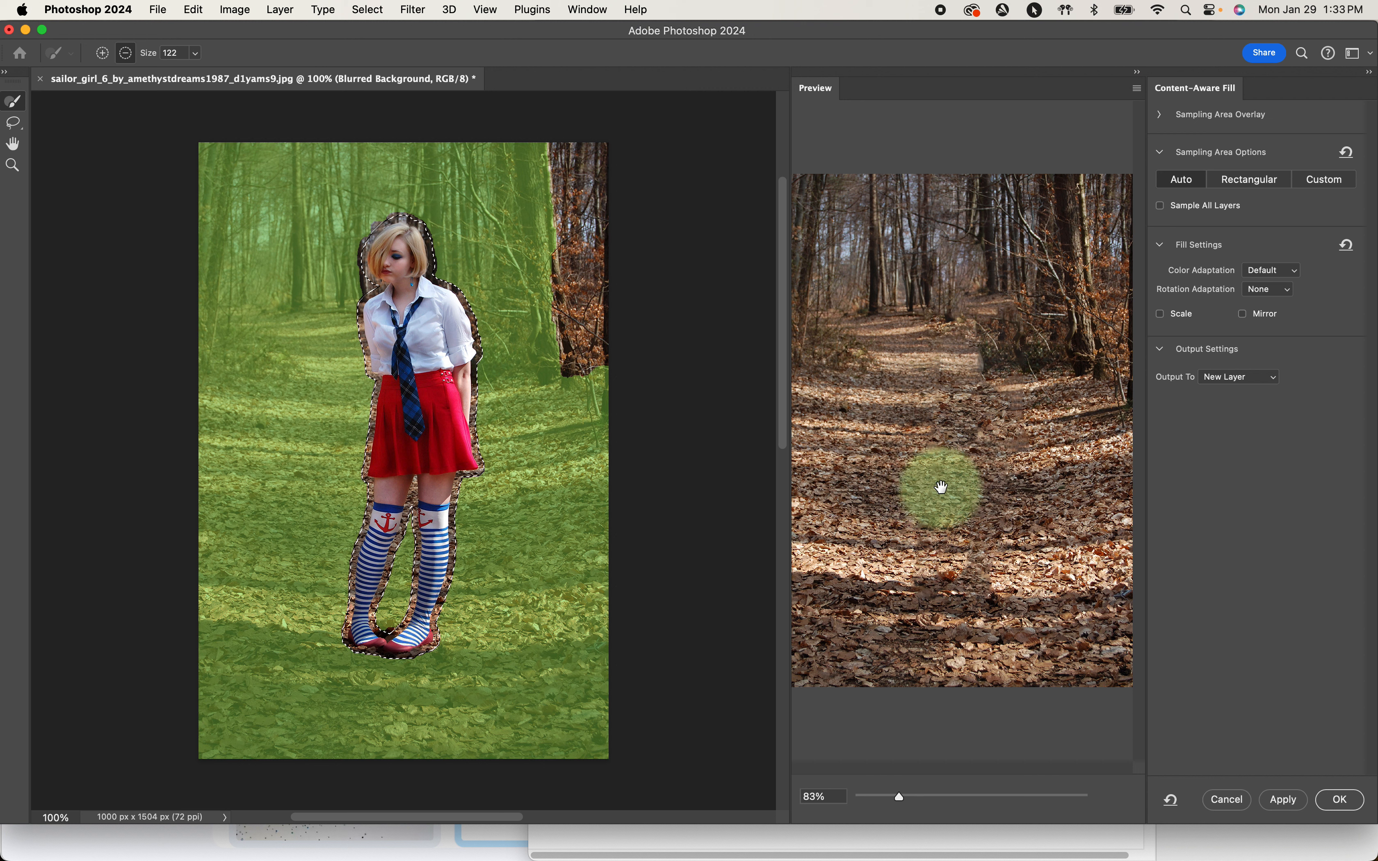
click(1345, 804)
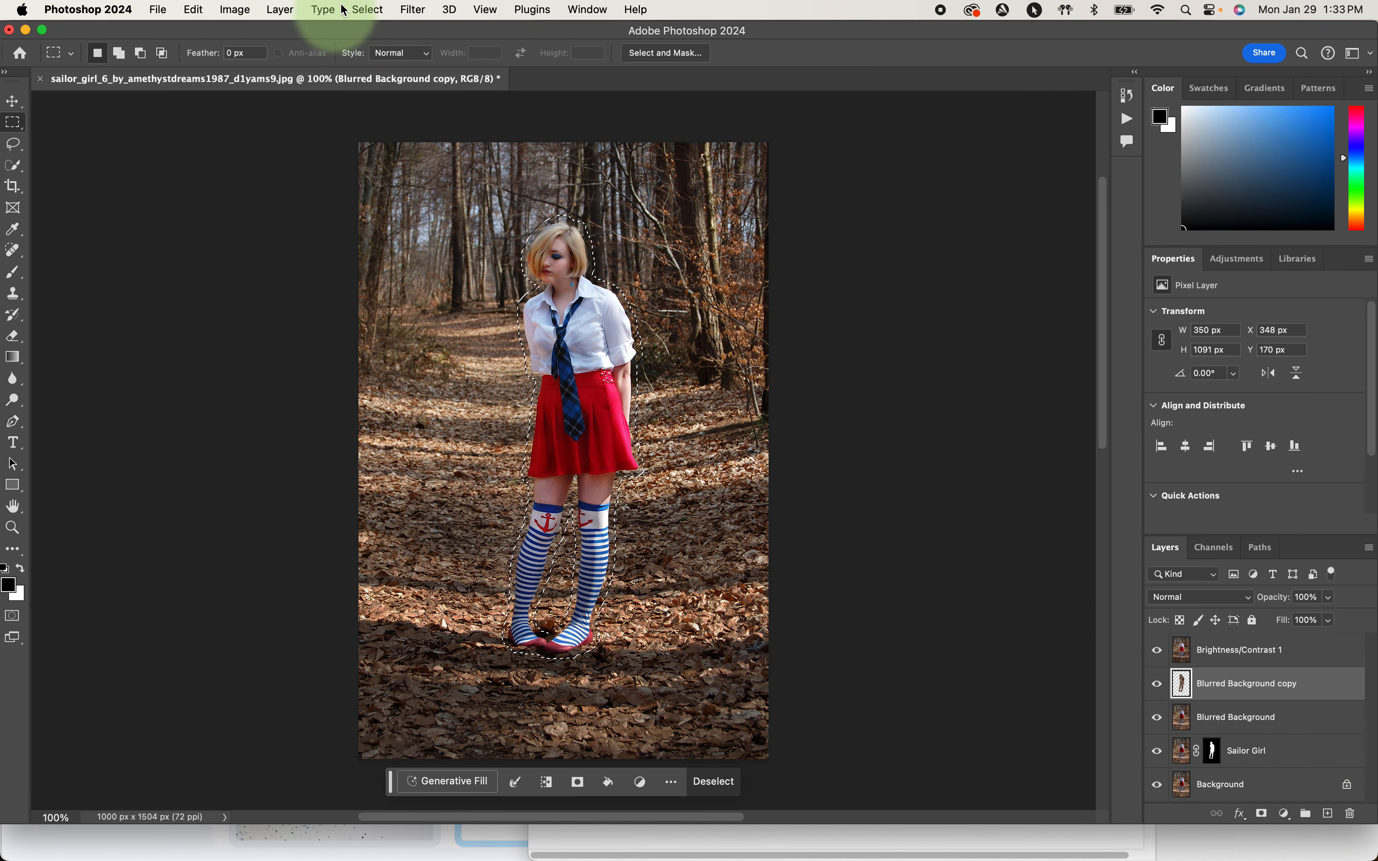
click(357, 6)
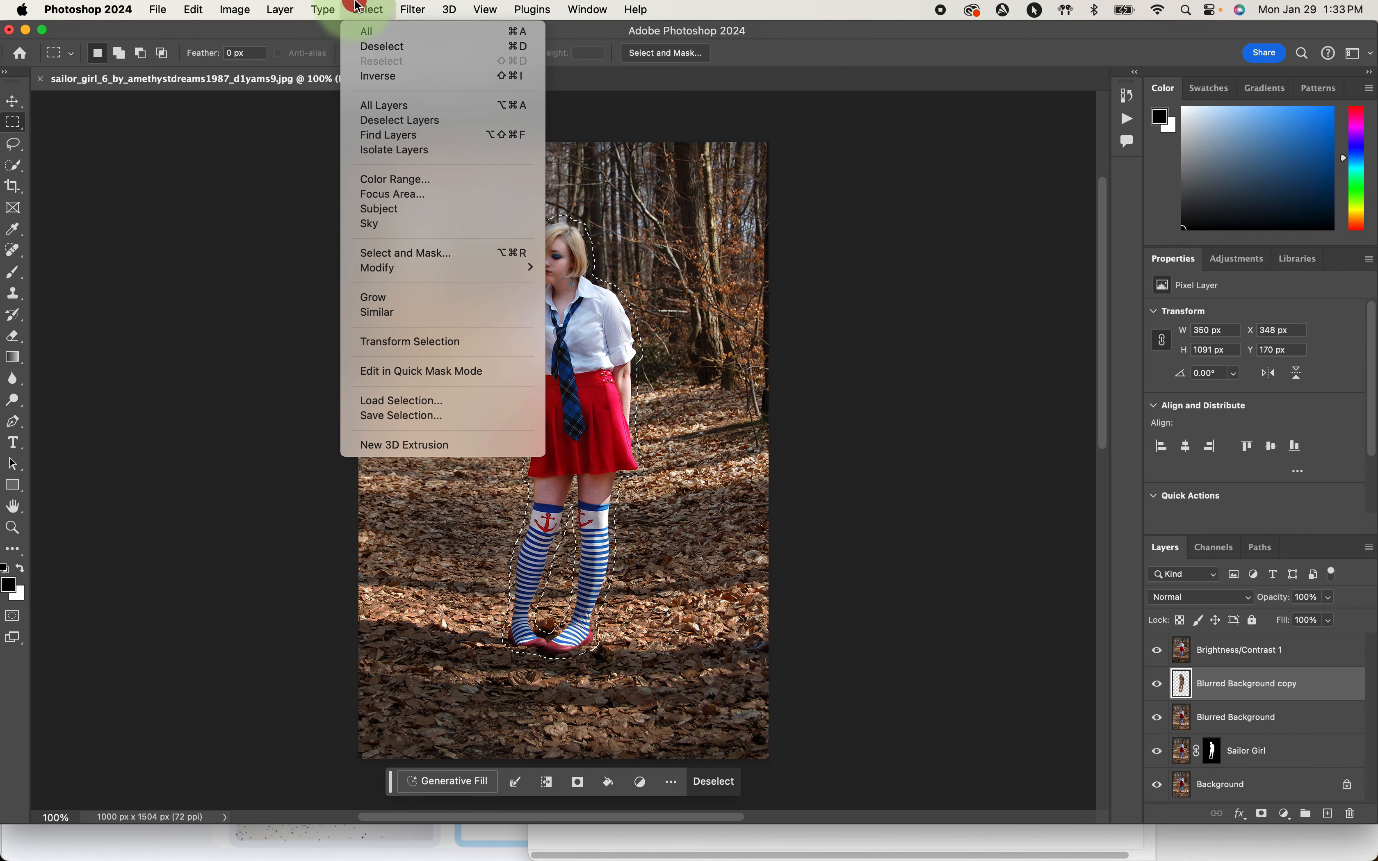
click(377, 50)
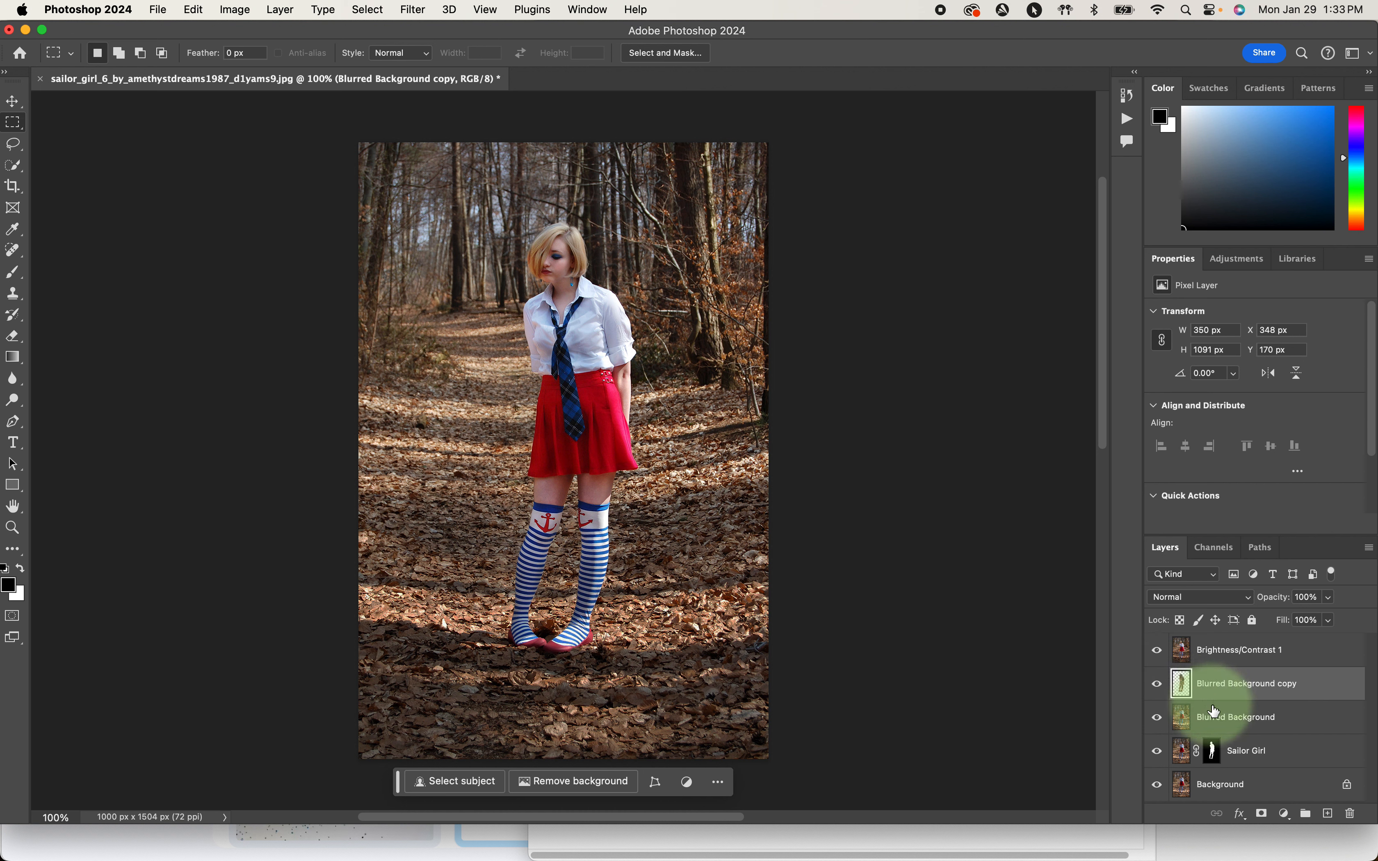
Merge the Blurred Background and Blurred Background copy layers into one layer
click(1216, 725)
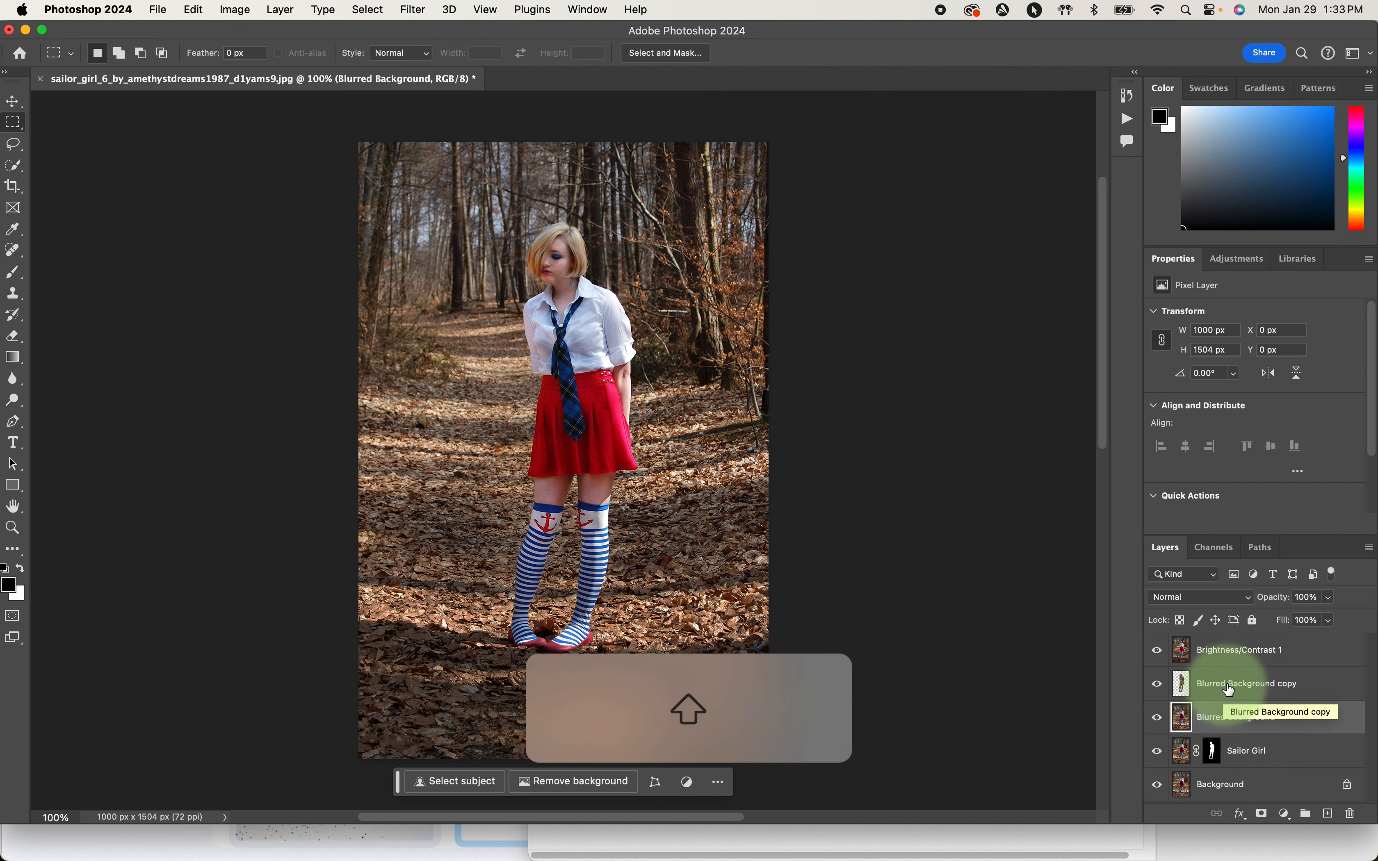
shift+click(1230, 690)
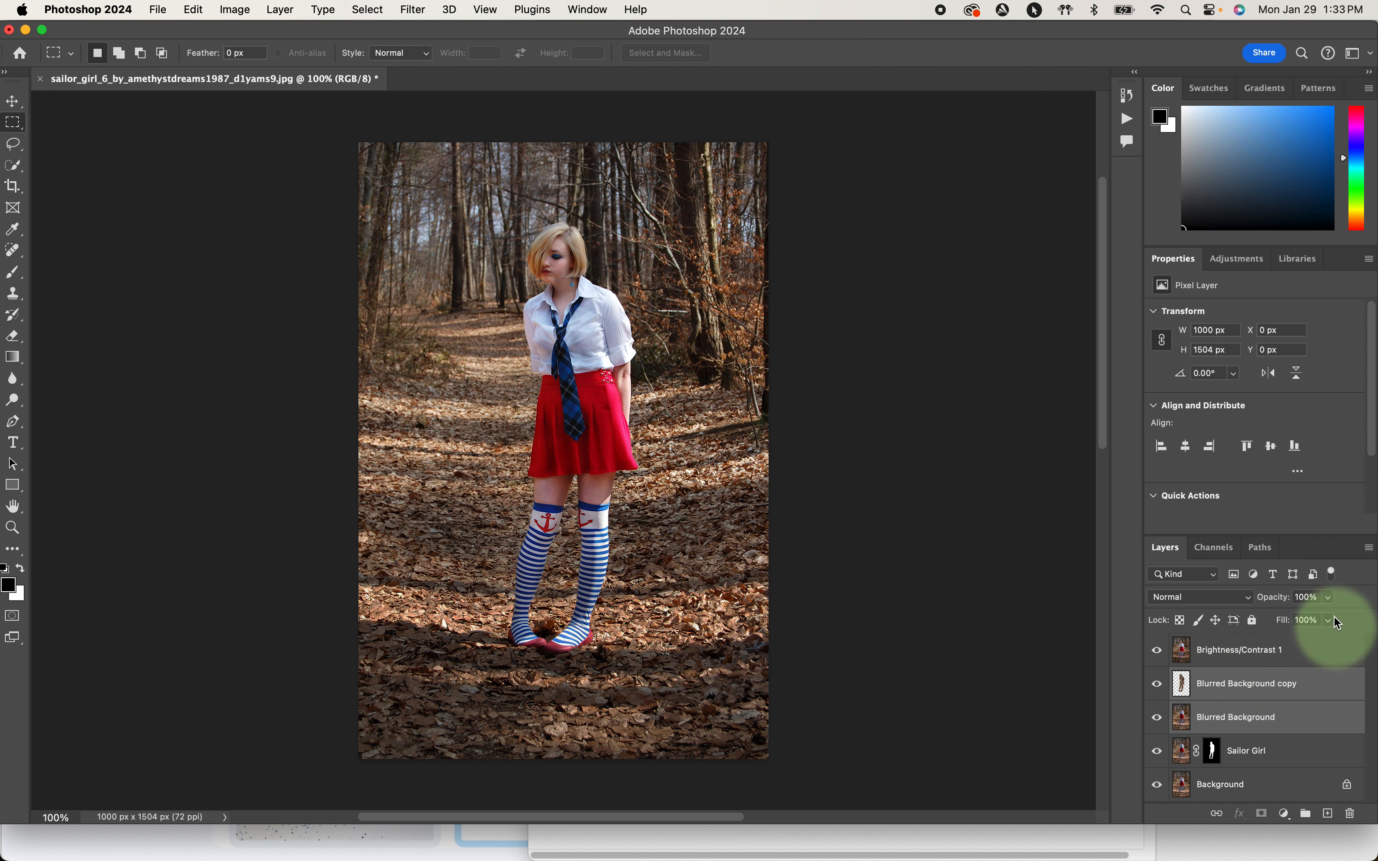
click(1370, 549)
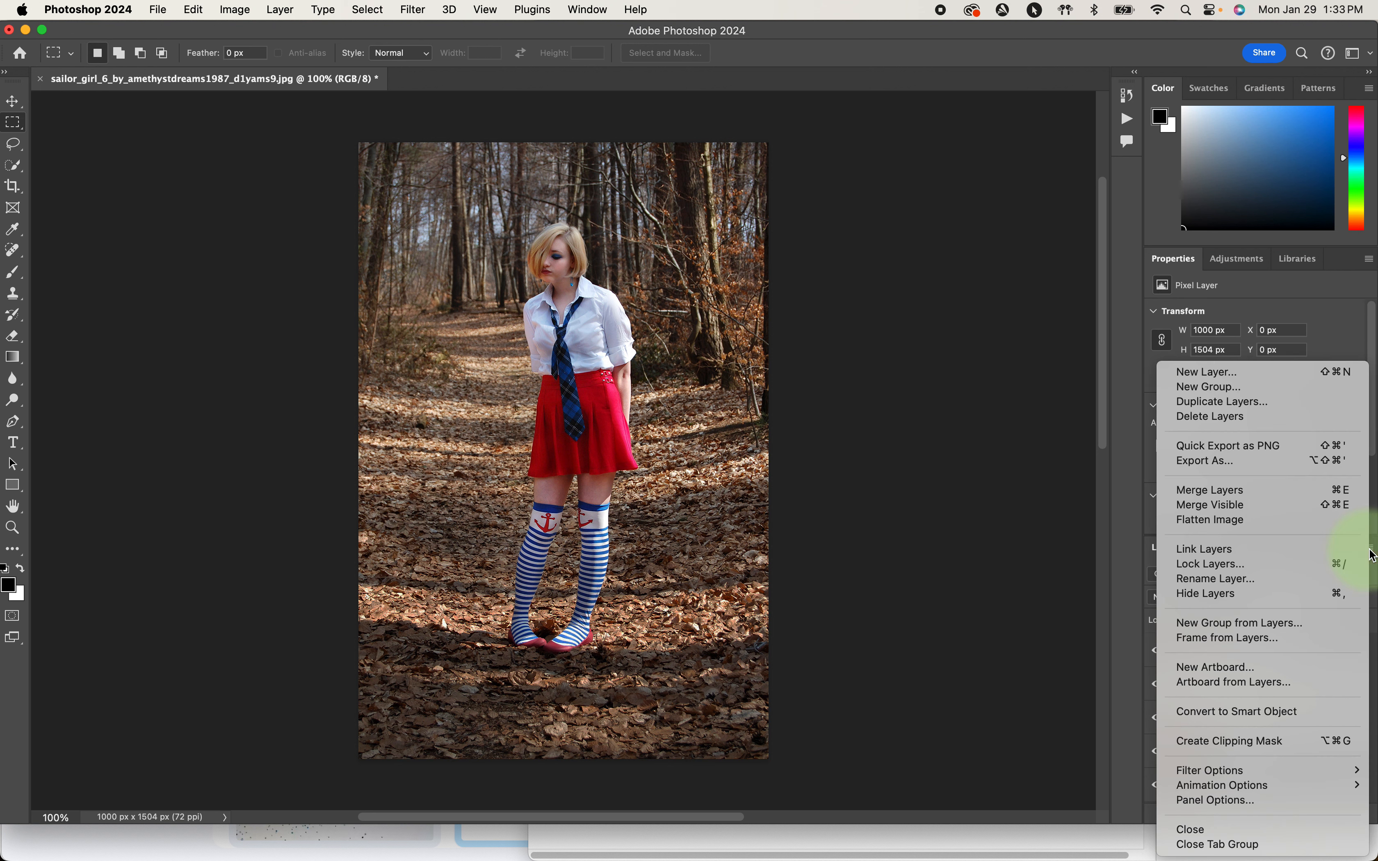
click(1371, 552)
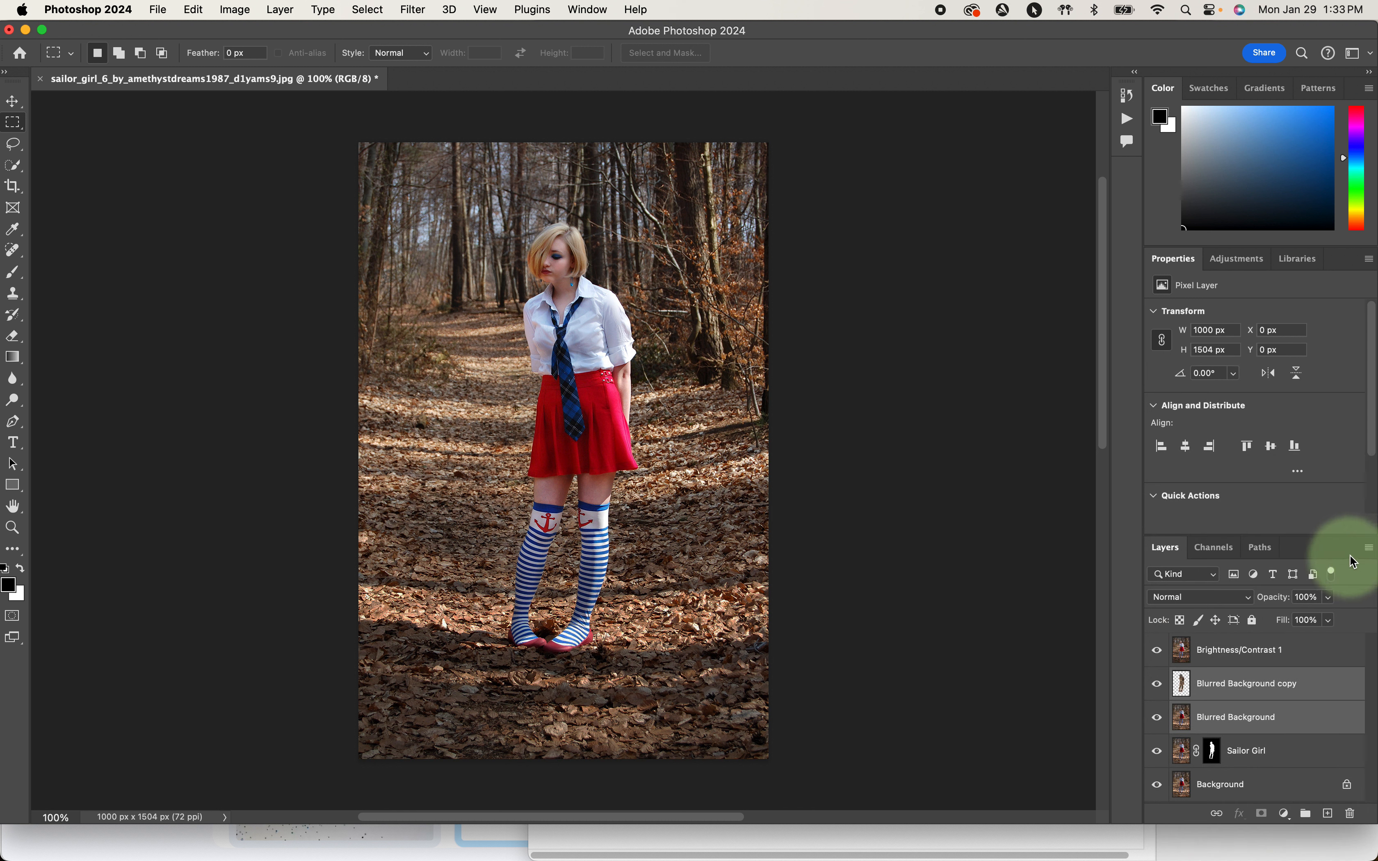
click(1370, 550)
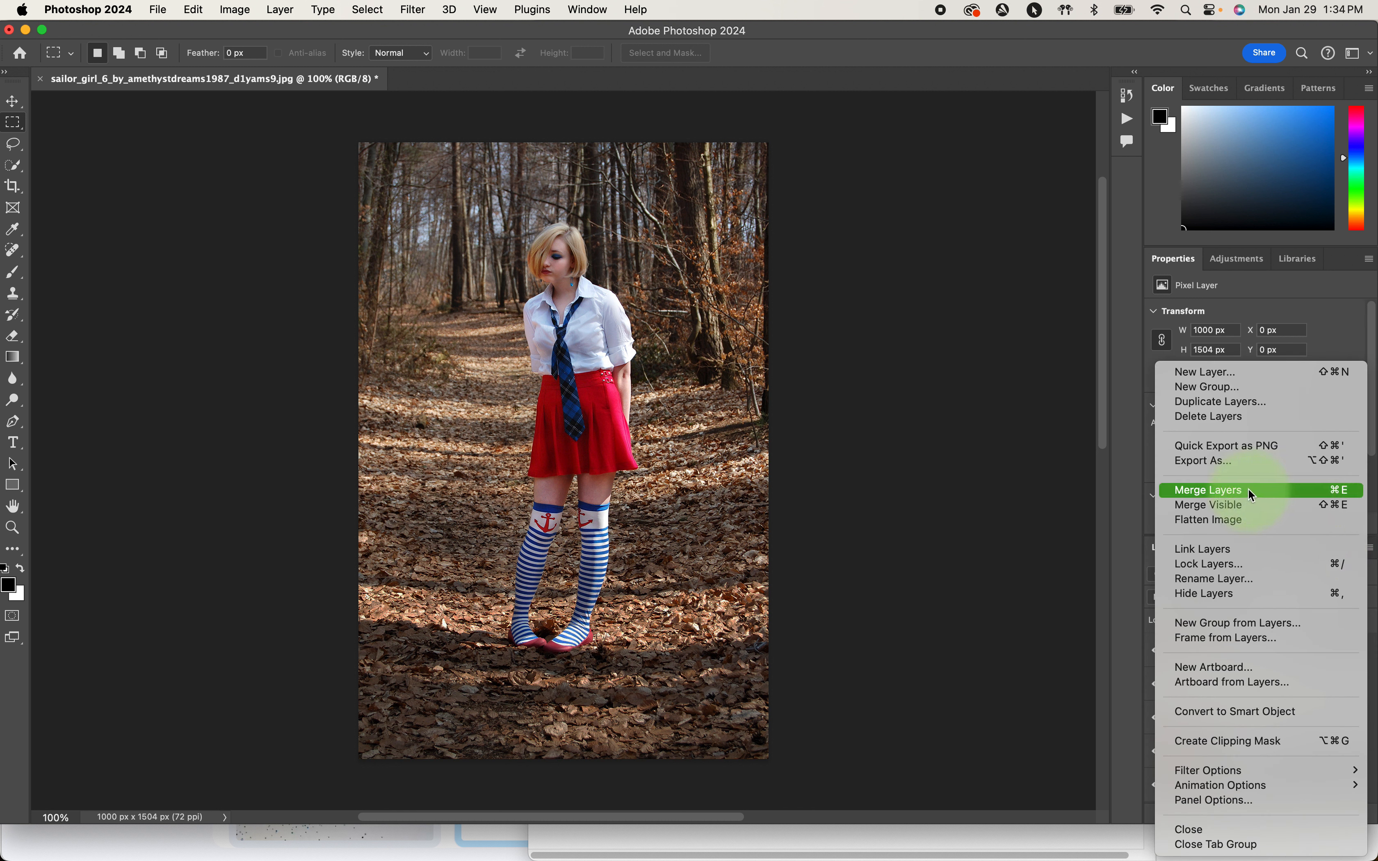
click(1341, 492)
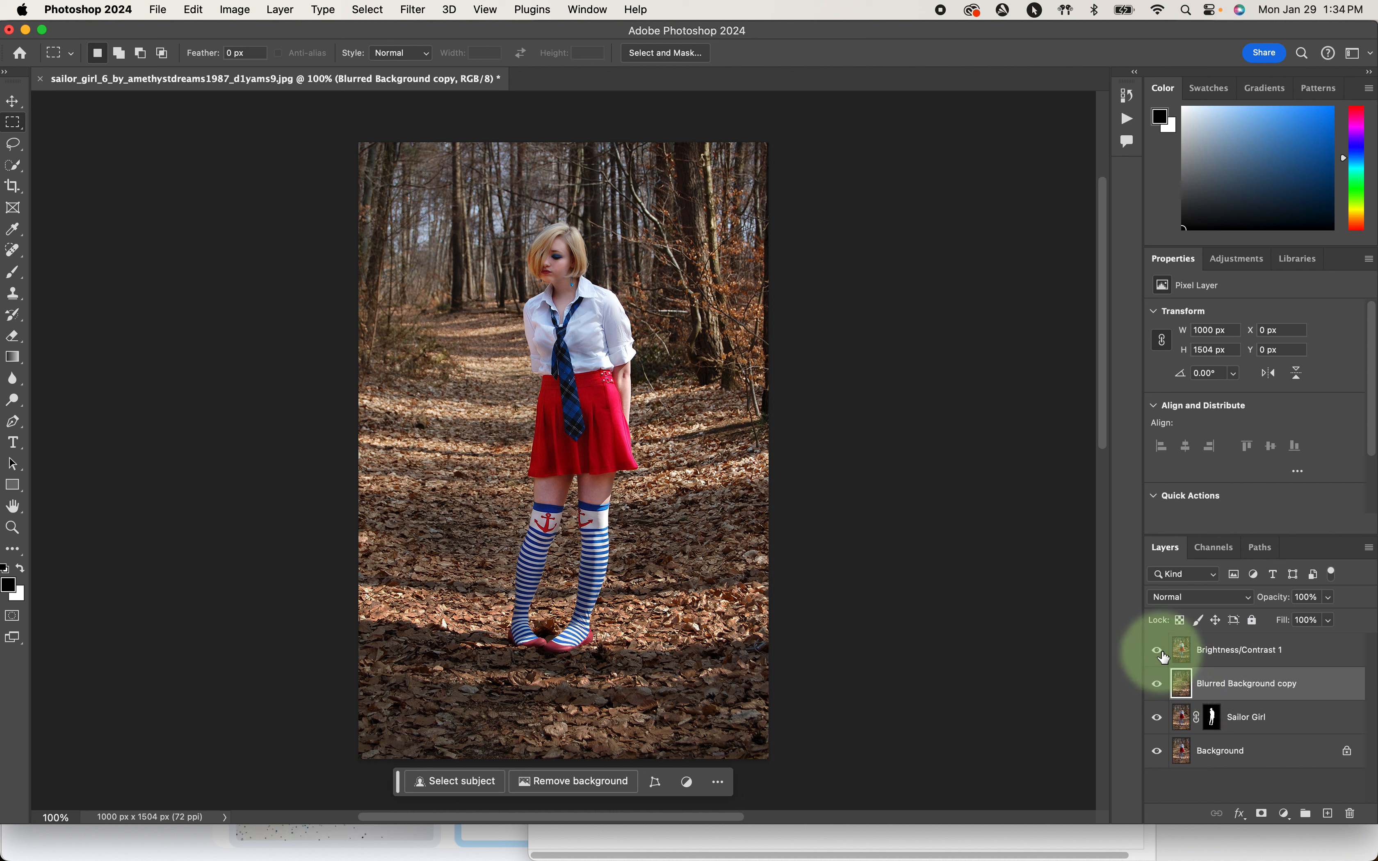
Hide the Brightness/Contrast 1 layer to reveal the filled background without the girl
click(1161, 653)
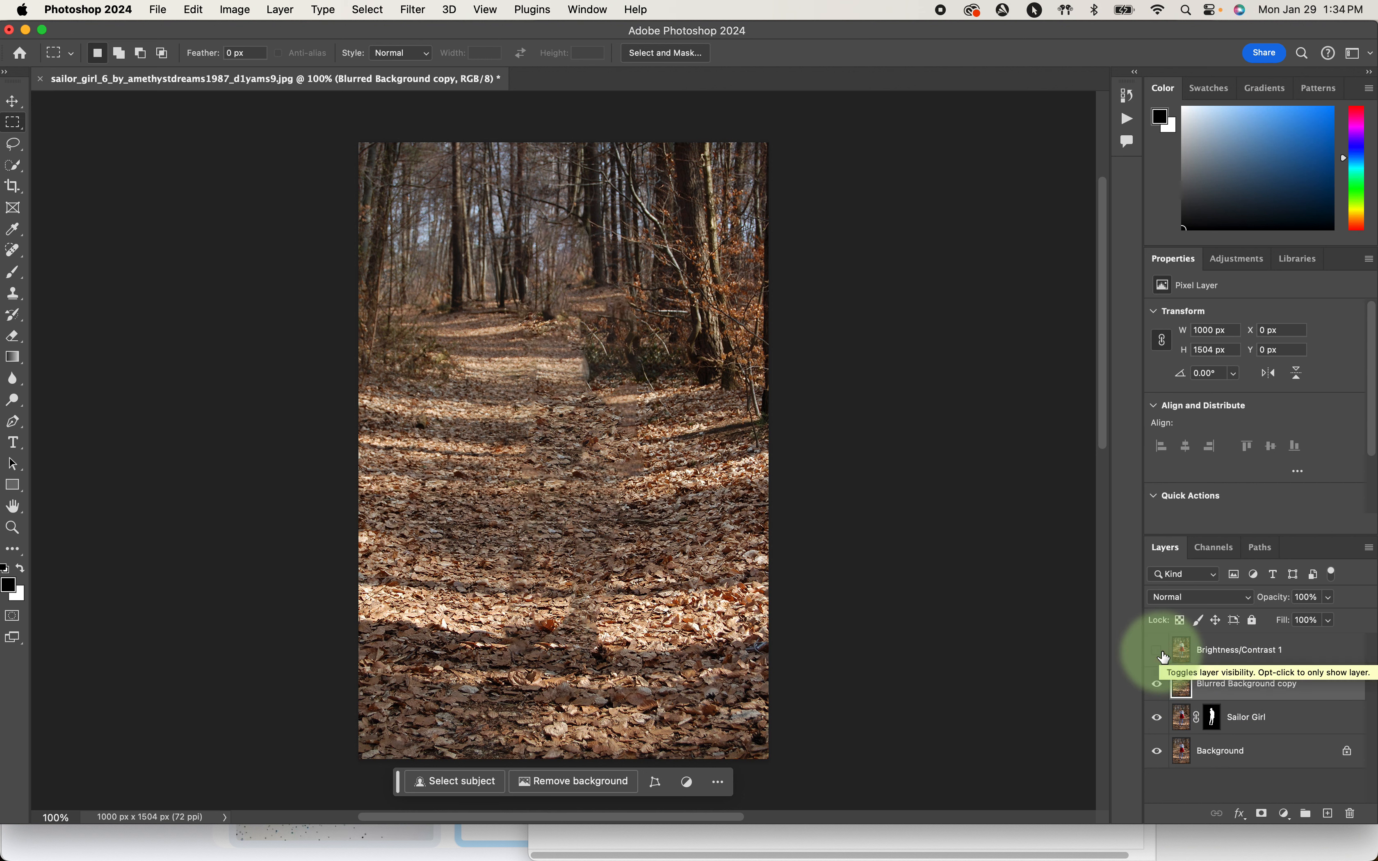
click(1159, 651)
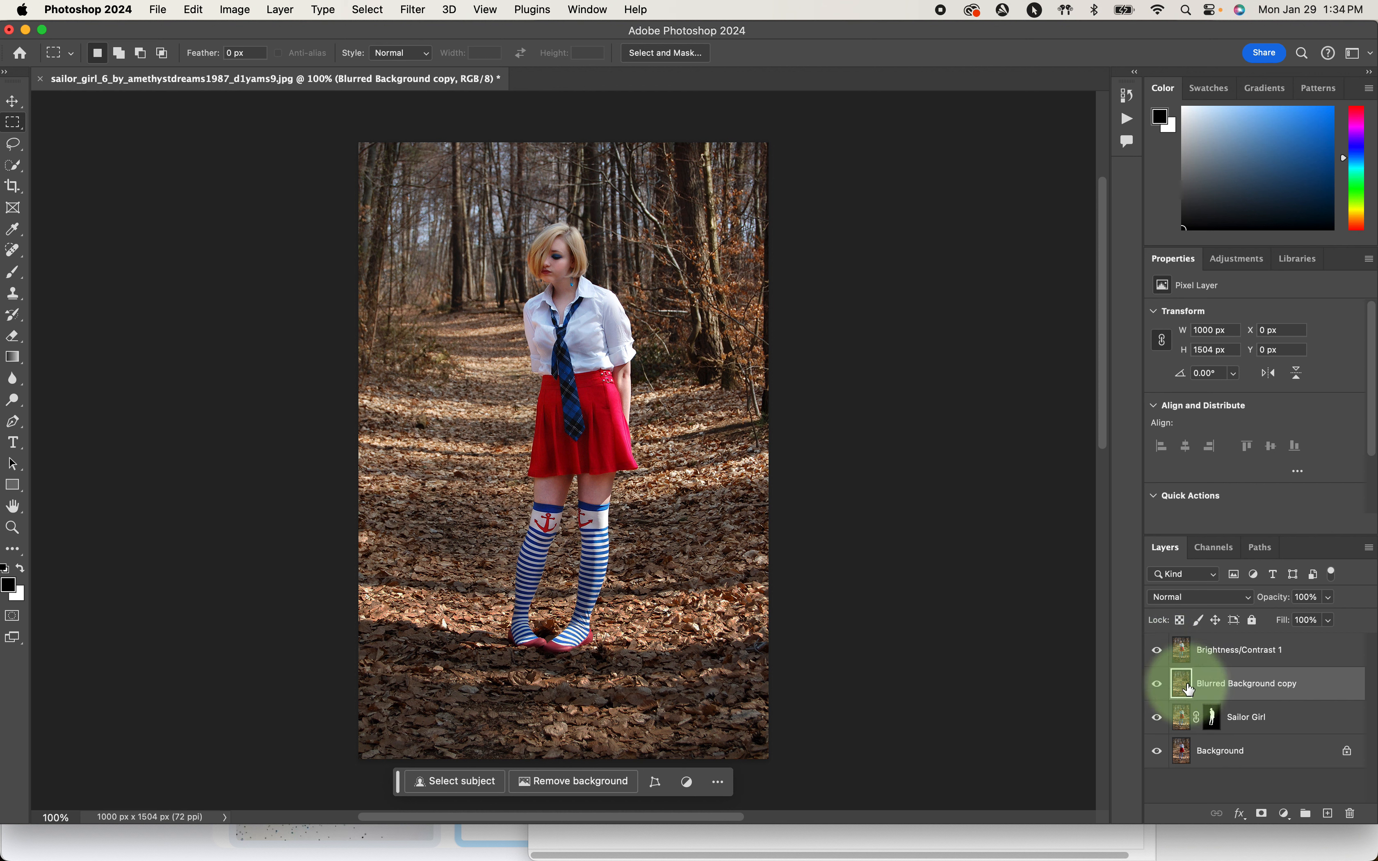
click(1159, 650)
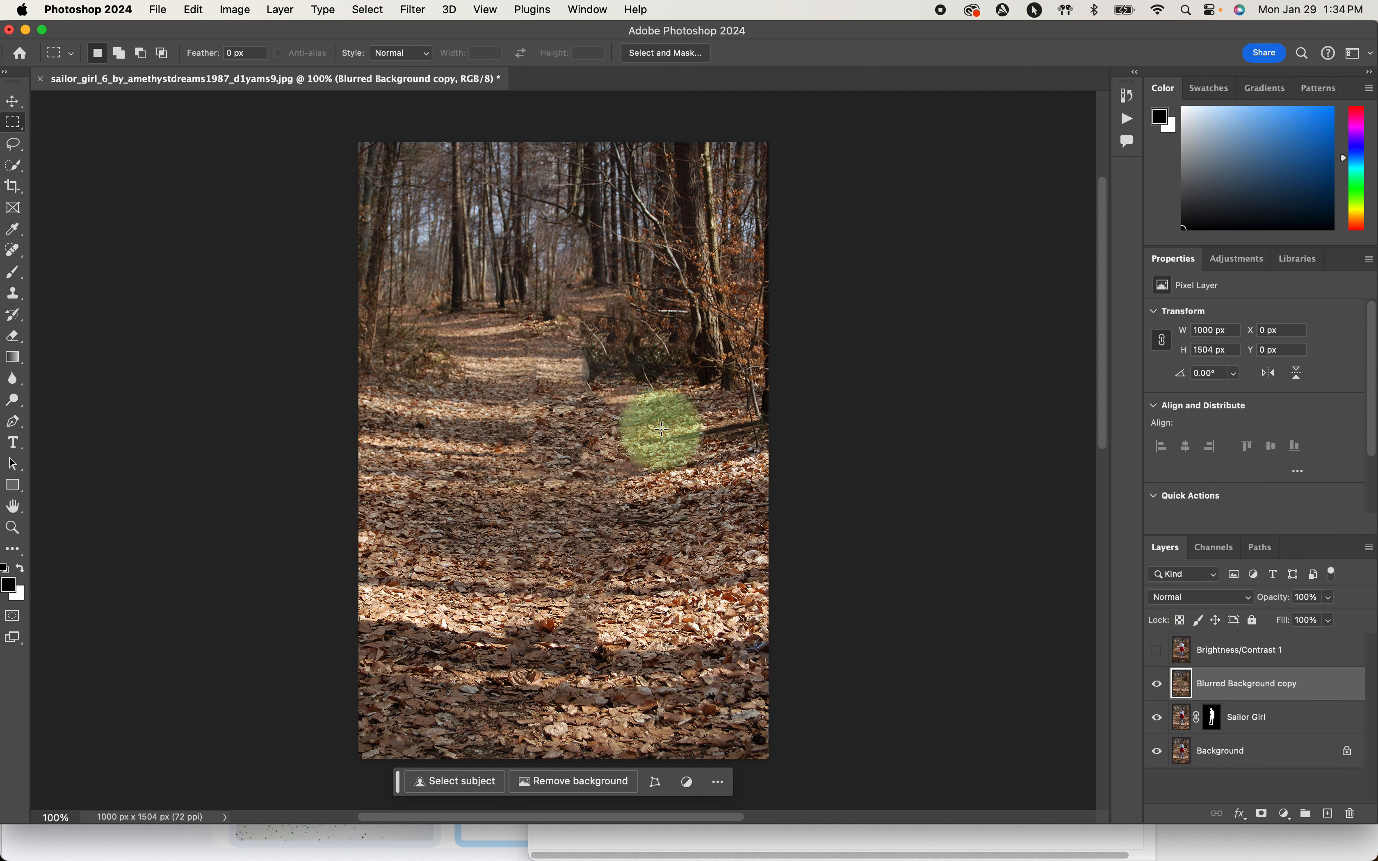
Start a Tilt-Shift blur on the Blurred Background copy layer and move its center down to the sunlit leaves in the foreground
click(408, 7)
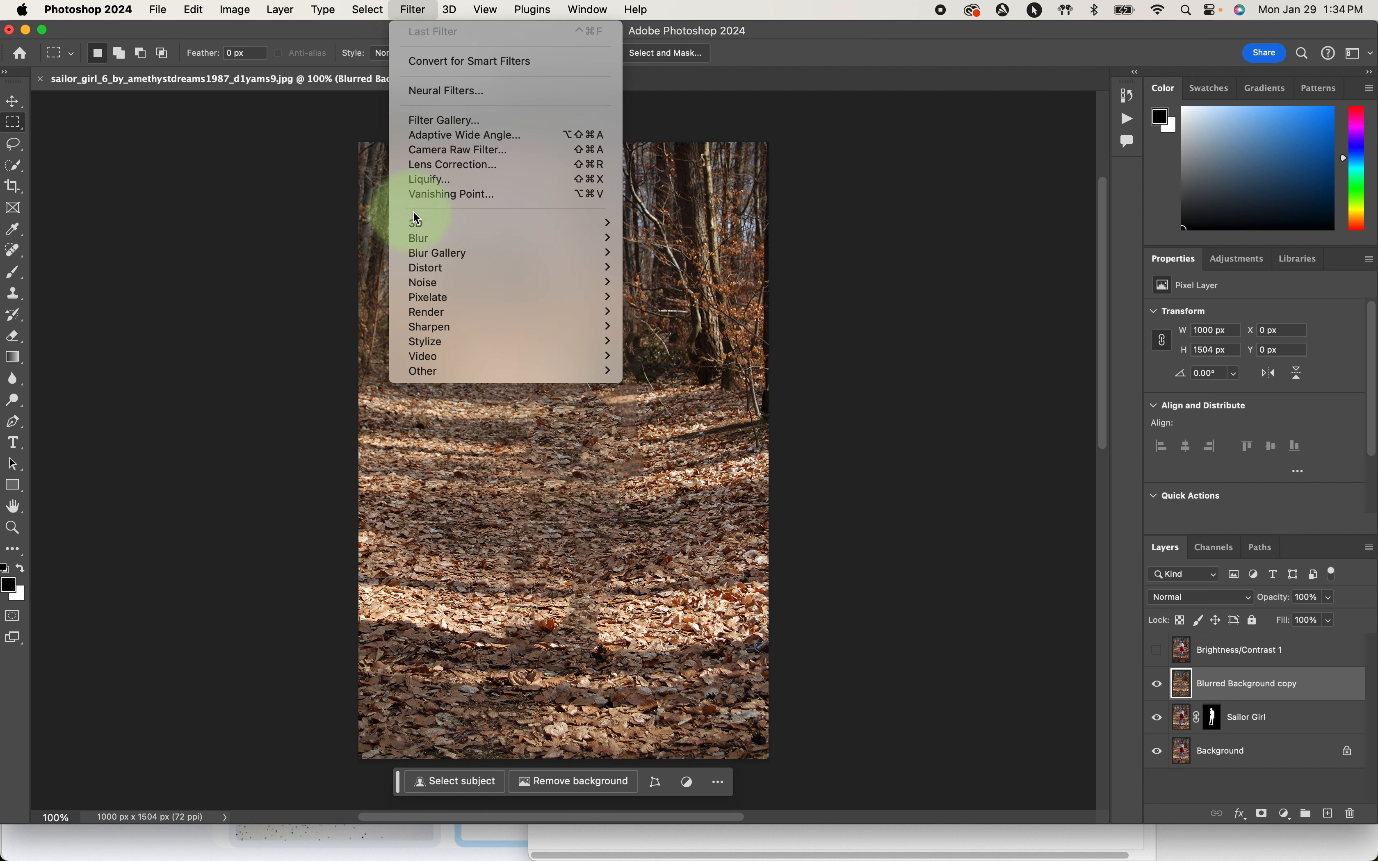
mouse_move(437, 259)
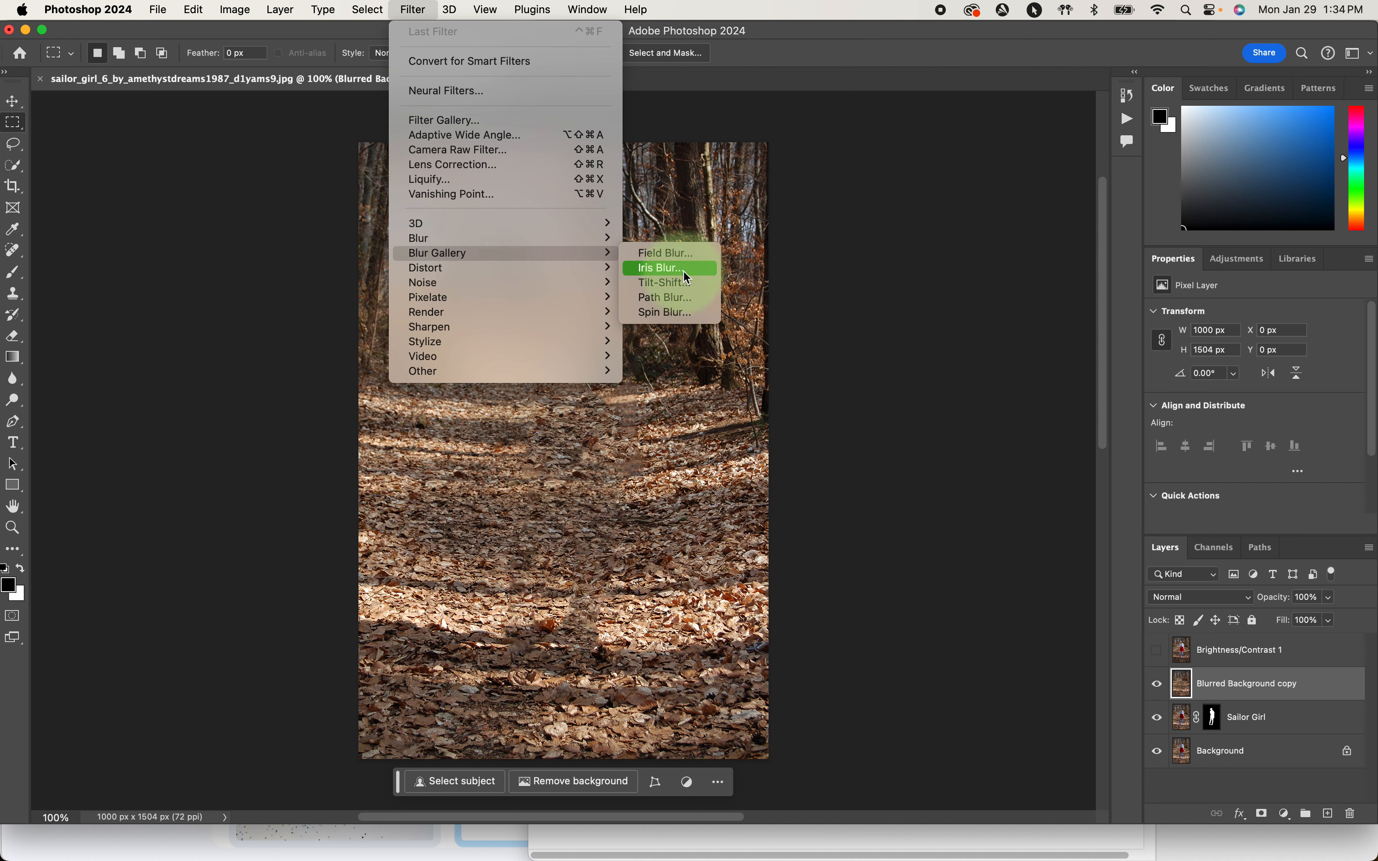
click(686, 283)
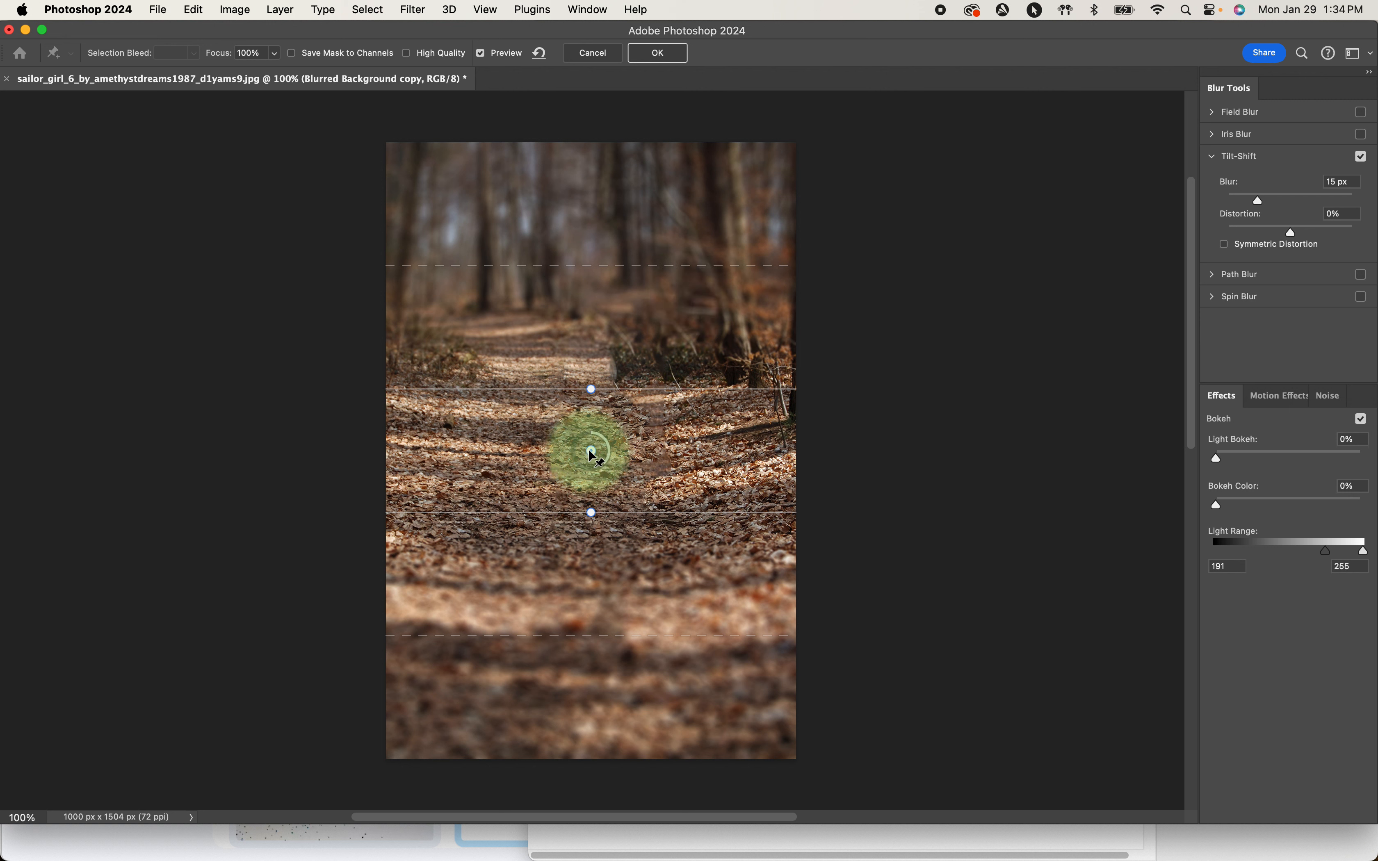
drag(591, 453, 592, 610)
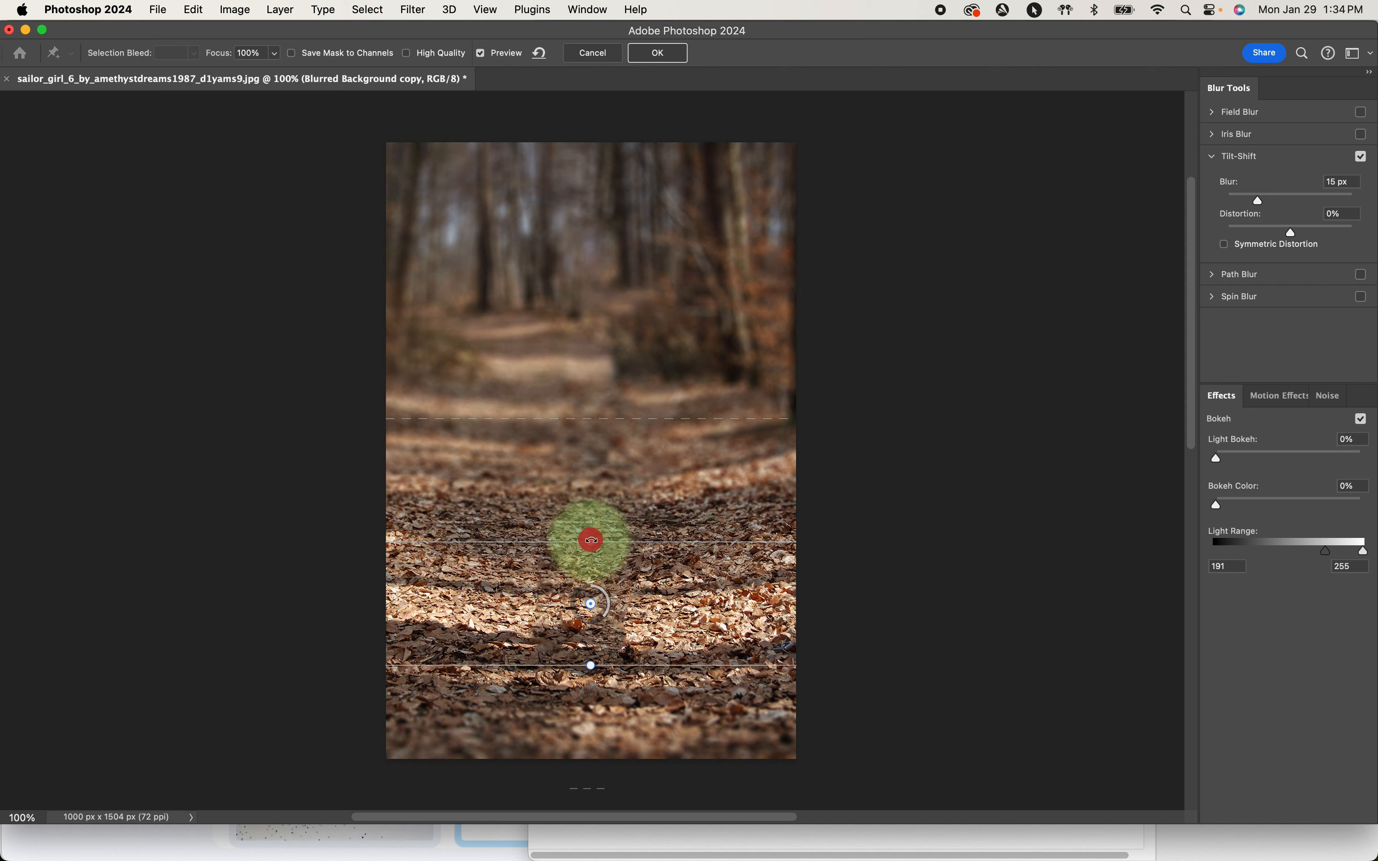
Narrow the Tilt-Shift area by bringing the solid focus lines and dashed transition lines above and below closer to the center
click(591, 540)
drag(616, 541, 616, 557)
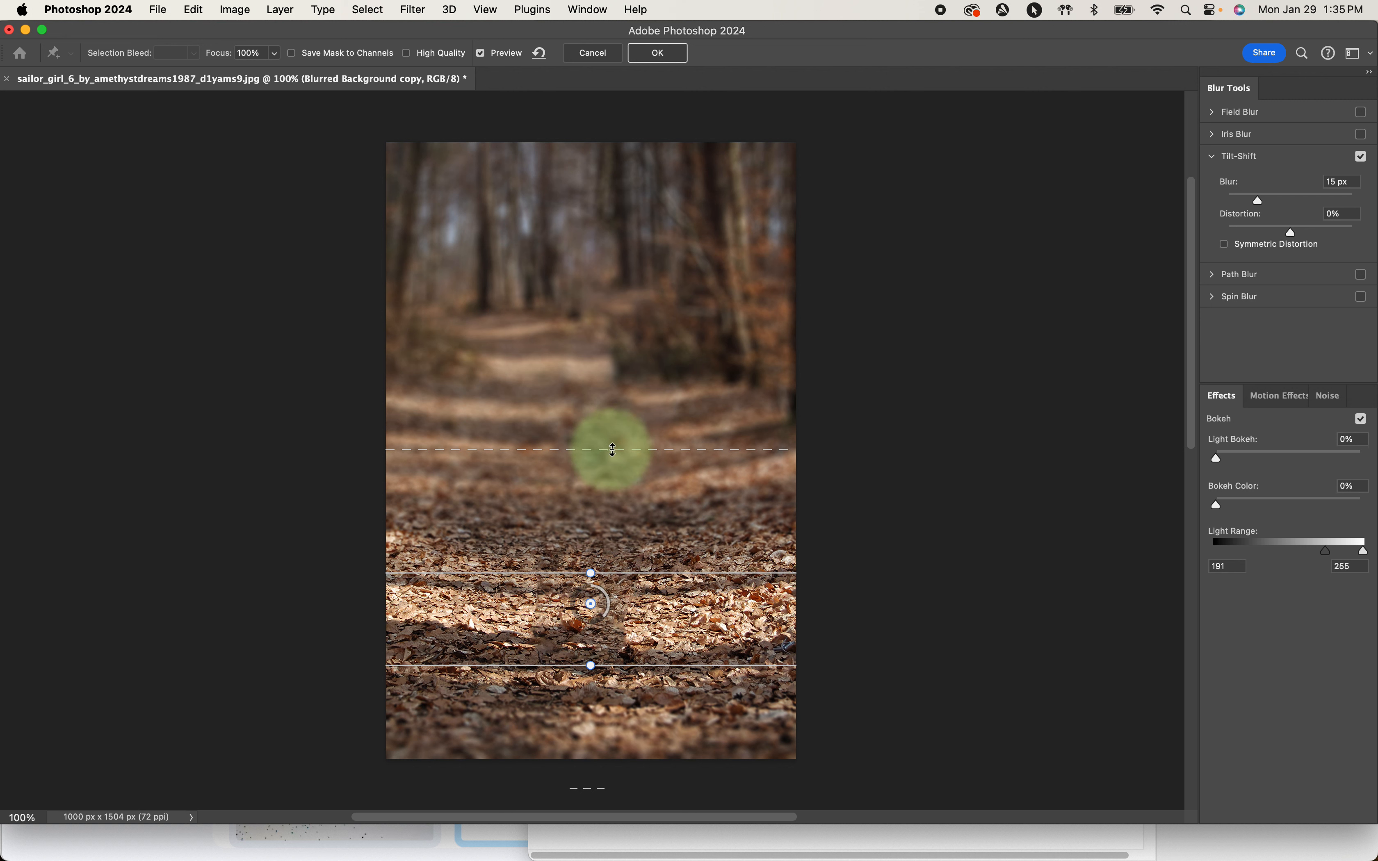
drag(613, 450, 610, 481)
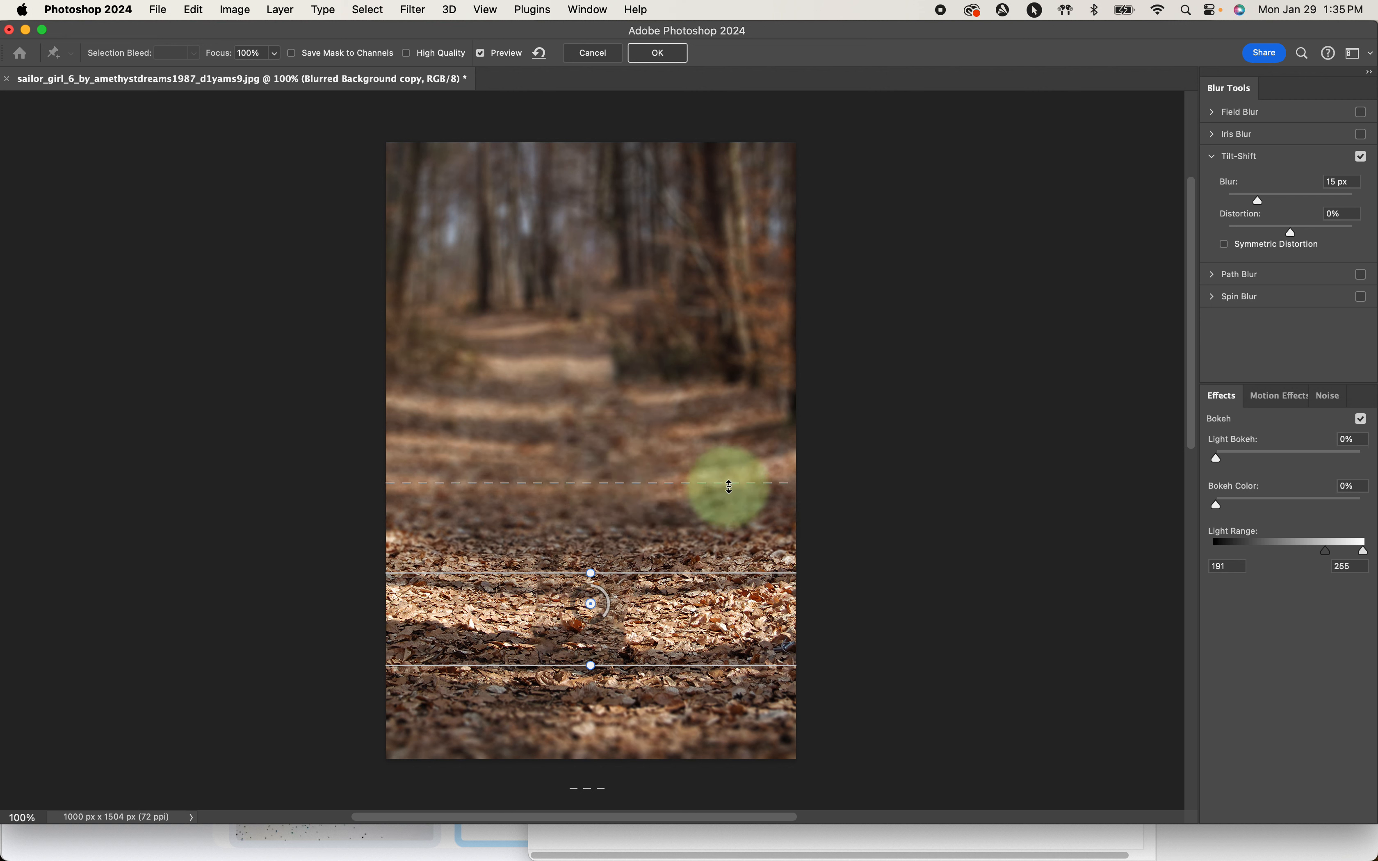
mouse_move(631, 482)
mouse_down()
mouse_move(616, 420)
mouse_move(638, 416)
mouse_move(627, 470)
mouse_up()
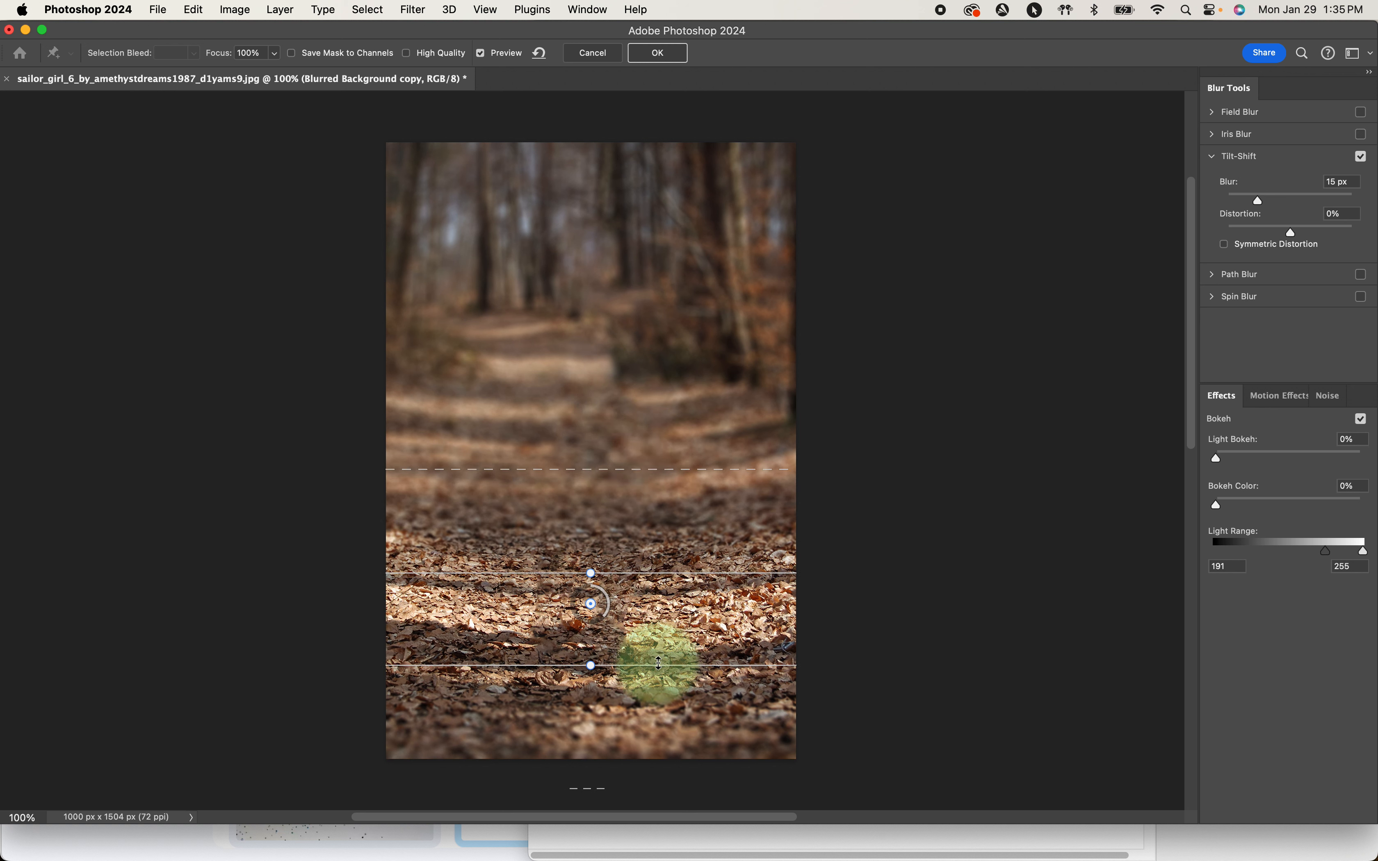
drag(660, 665, 661, 636)
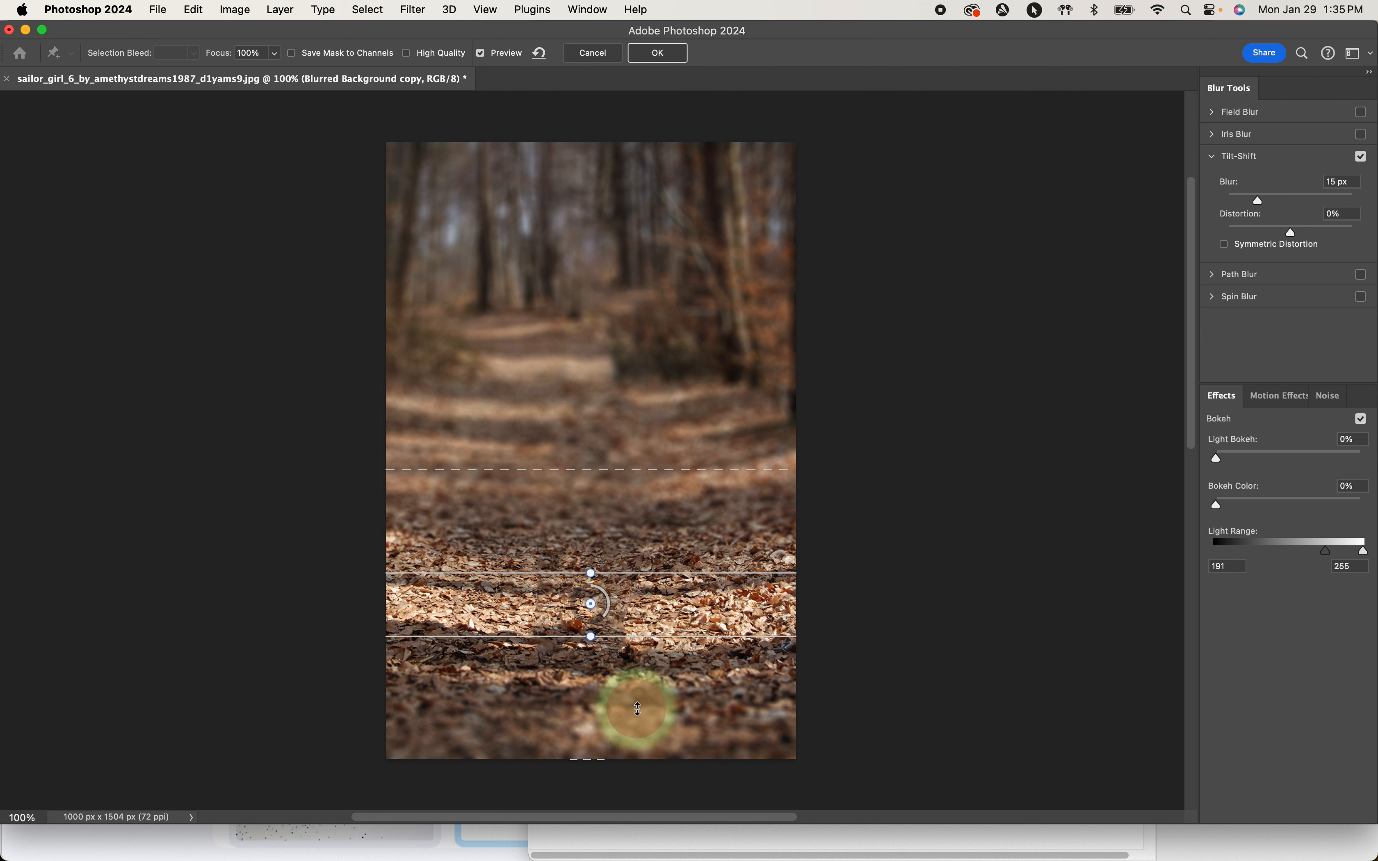
drag(585, 759, 591, 725)
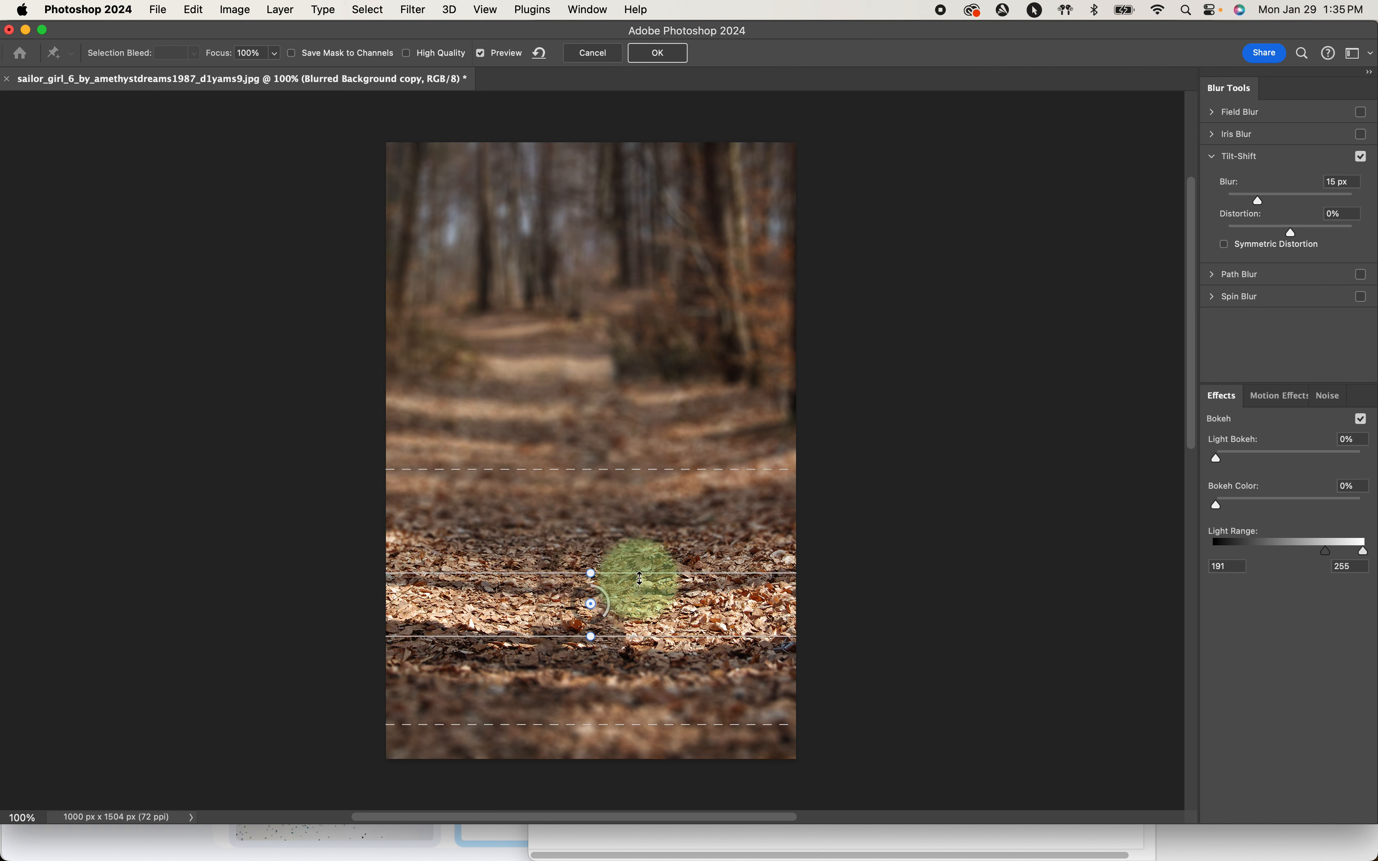
Tighten the focus area further to a thin strip across the sunlit leaves, with shorter blur transitions on both sides
drag(641, 577, 638, 590)
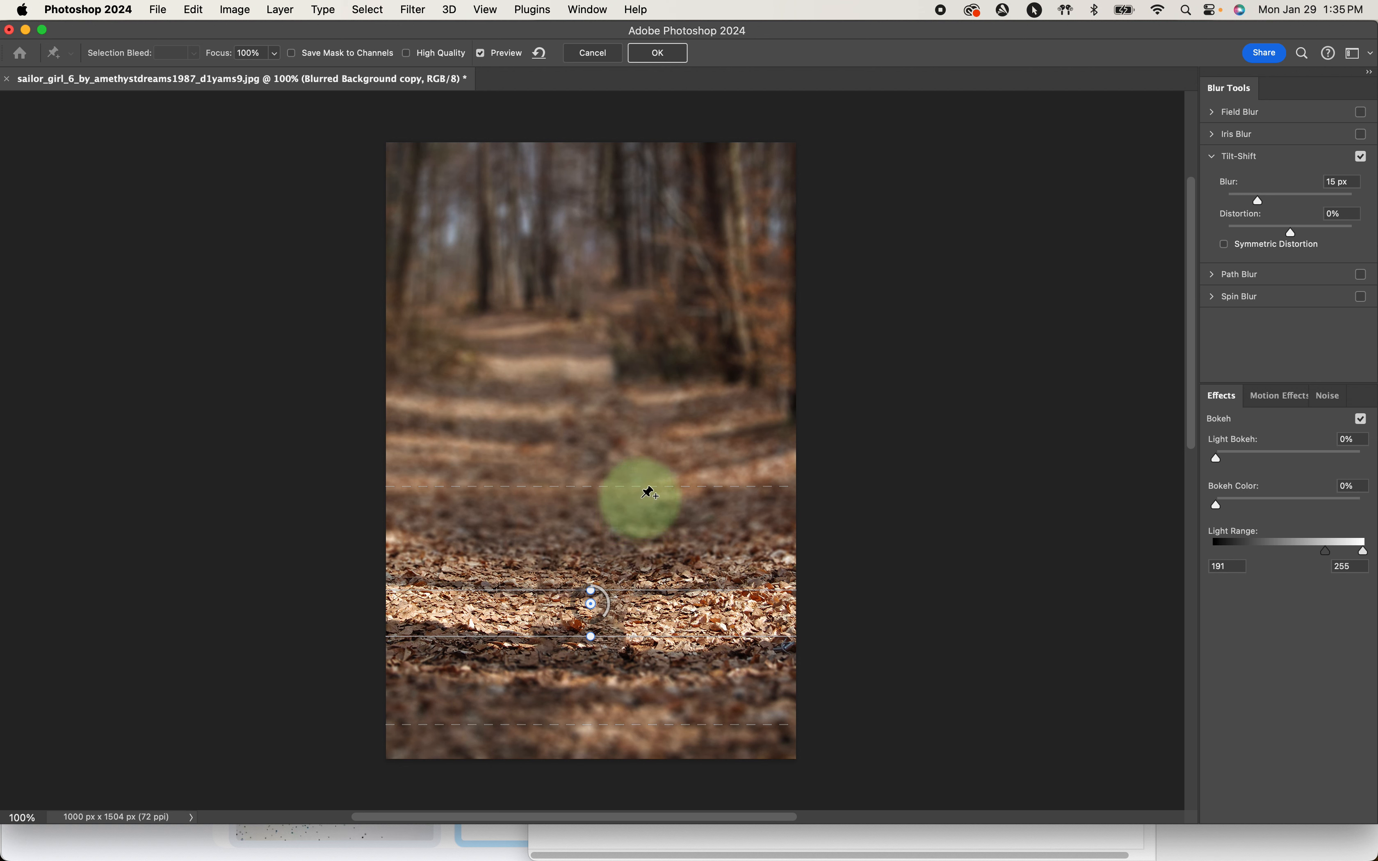
drag(642, 491, 642, 500)
drag(641, 510, 639, 565)
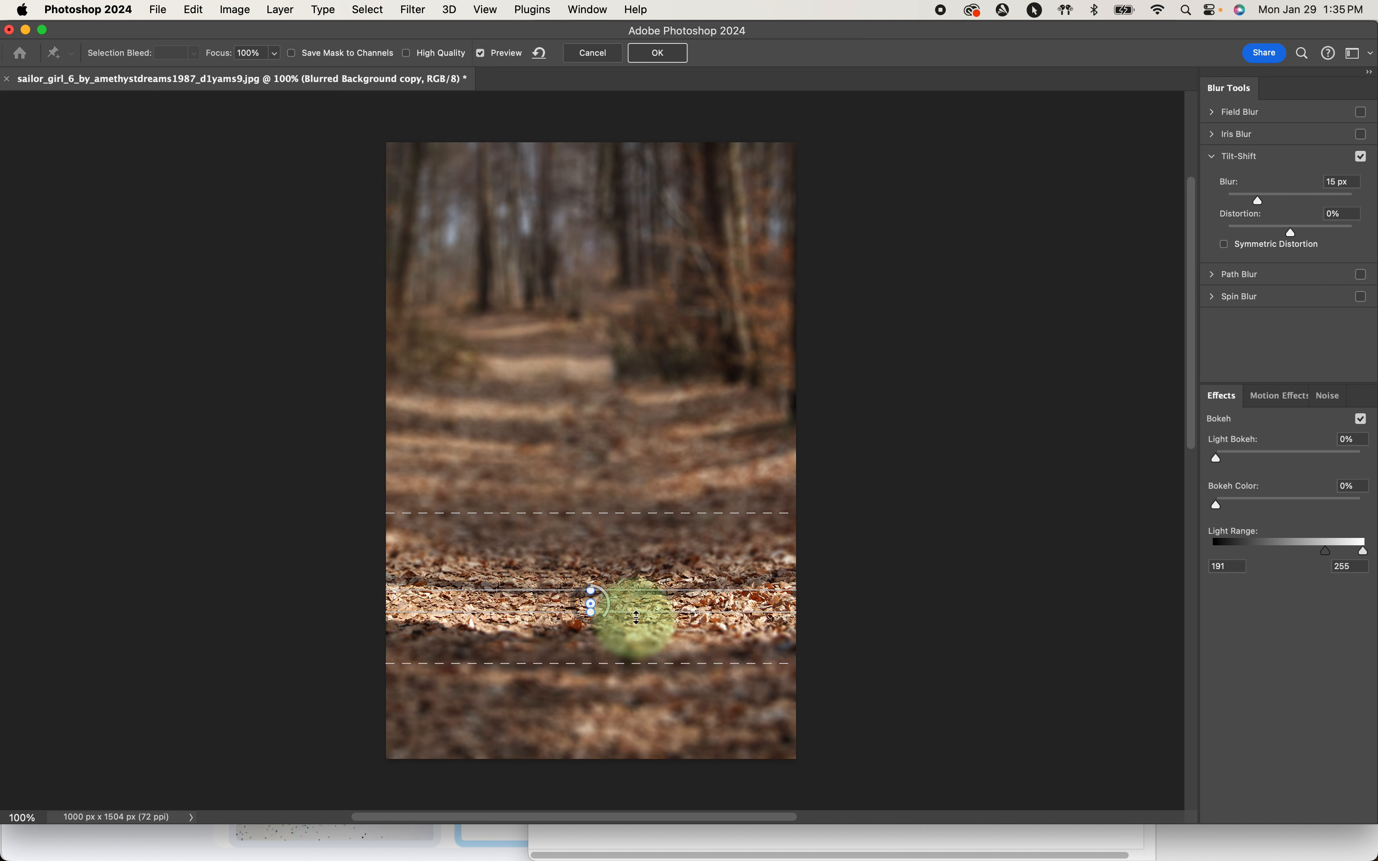
drag(635, 610, 635, 604)
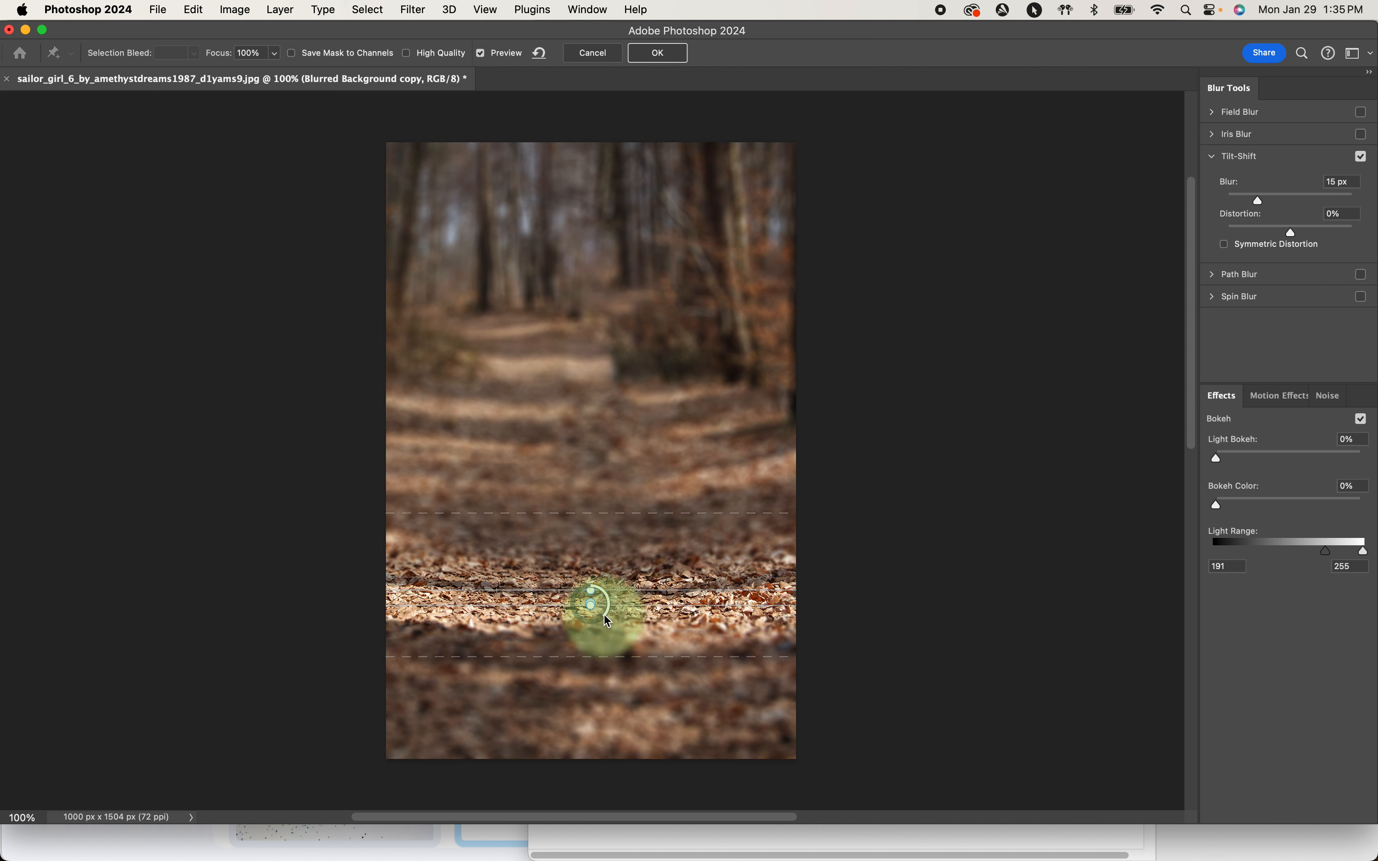
Set the Tilt-Shift blur to 22 px, slightly widen the focus and transition zones above and below, and apply the filter
mouse_move(594, 628)
mouse_down()
mouse_move(578, 633)
mouse_move(592, 629)
mouse_up()
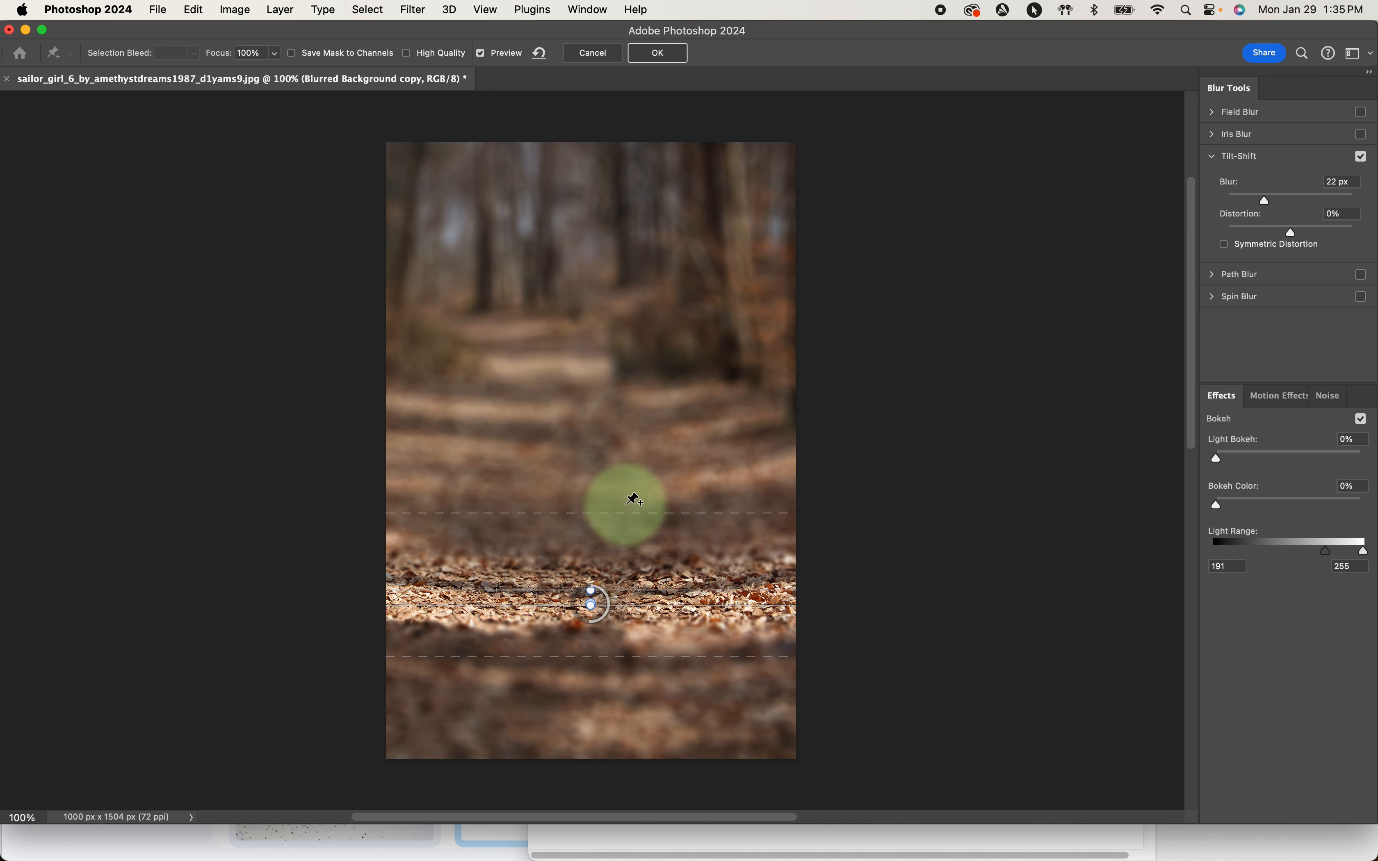
drag(628, 512, 637, 485)
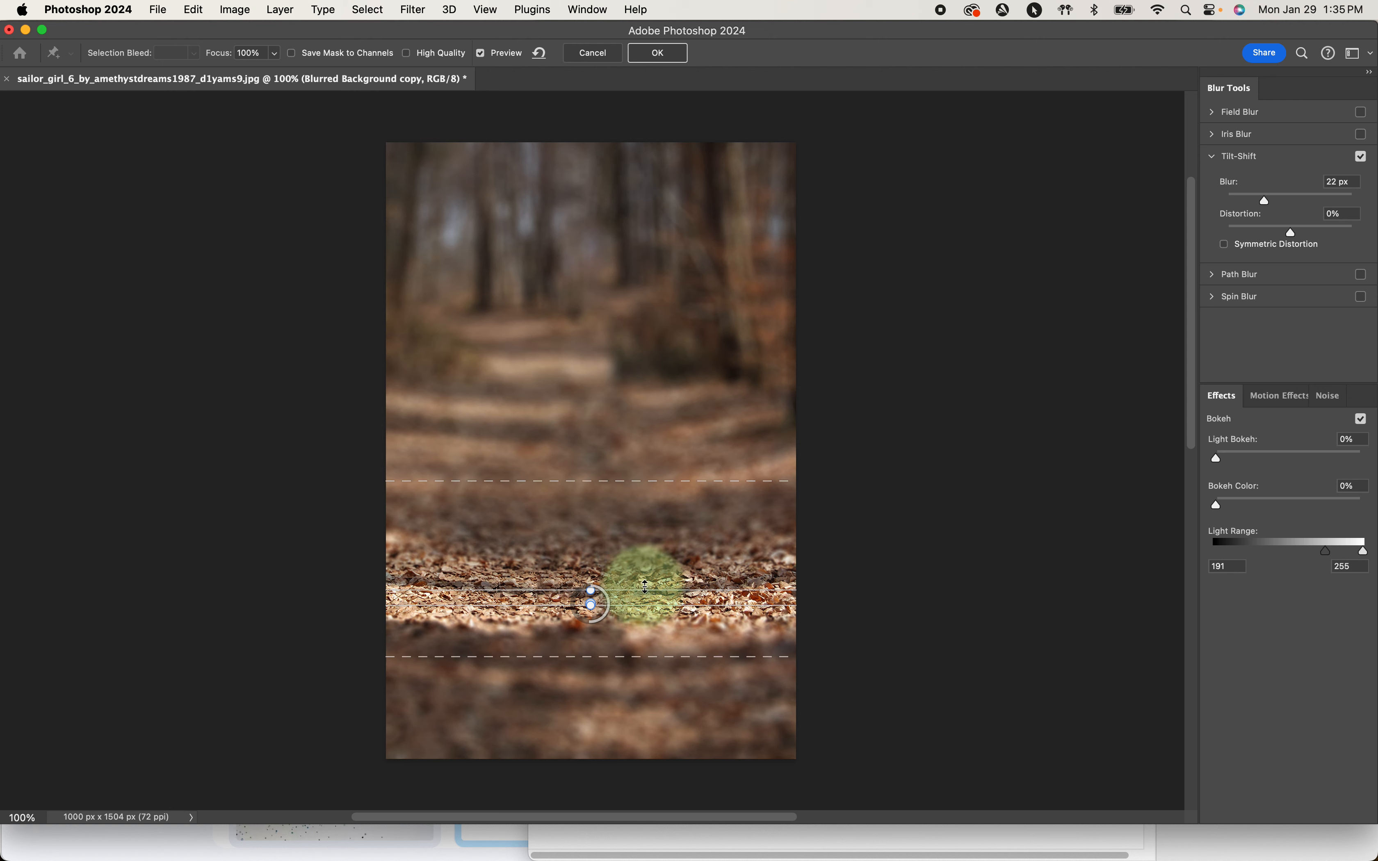
drag(646, 593, 646, 583)
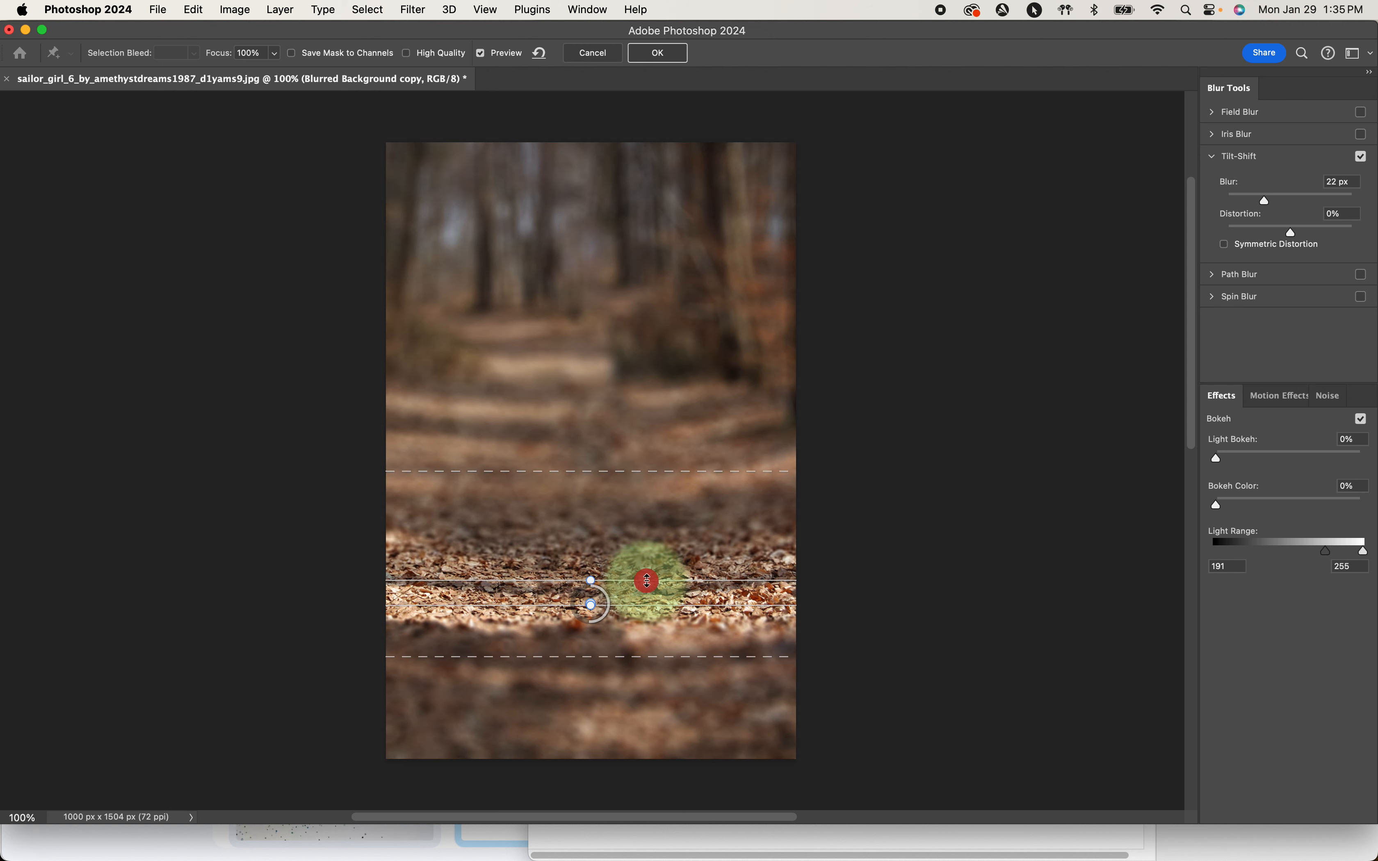
drag(661, 658, 656, 665)
drag(660, 611, 659, 618)
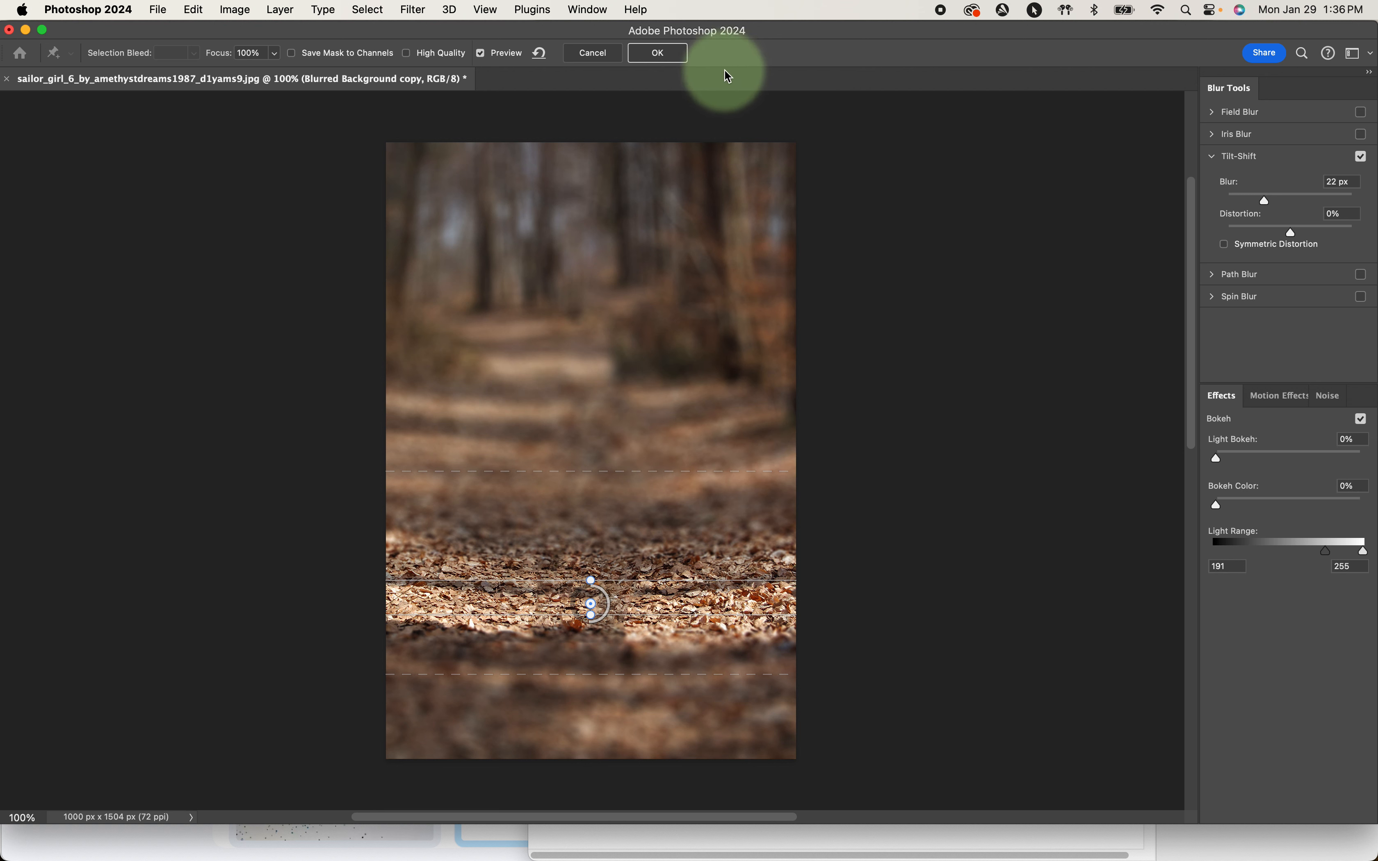
click(655, 54)
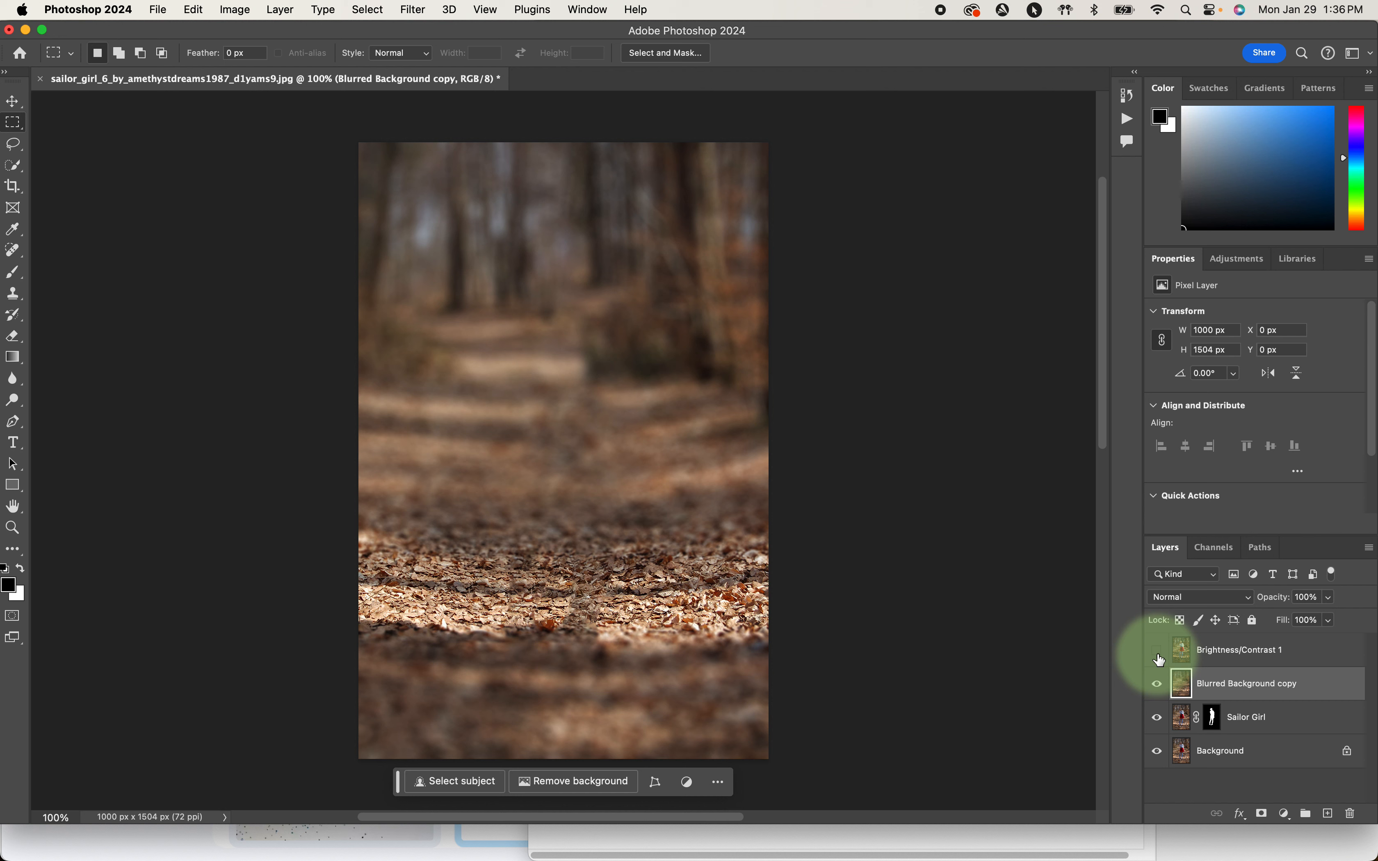
Show the Brightness/Contrast 1 layer again and mask it with a selection loaded from the Sailor Girl mask
click(1156, 651)
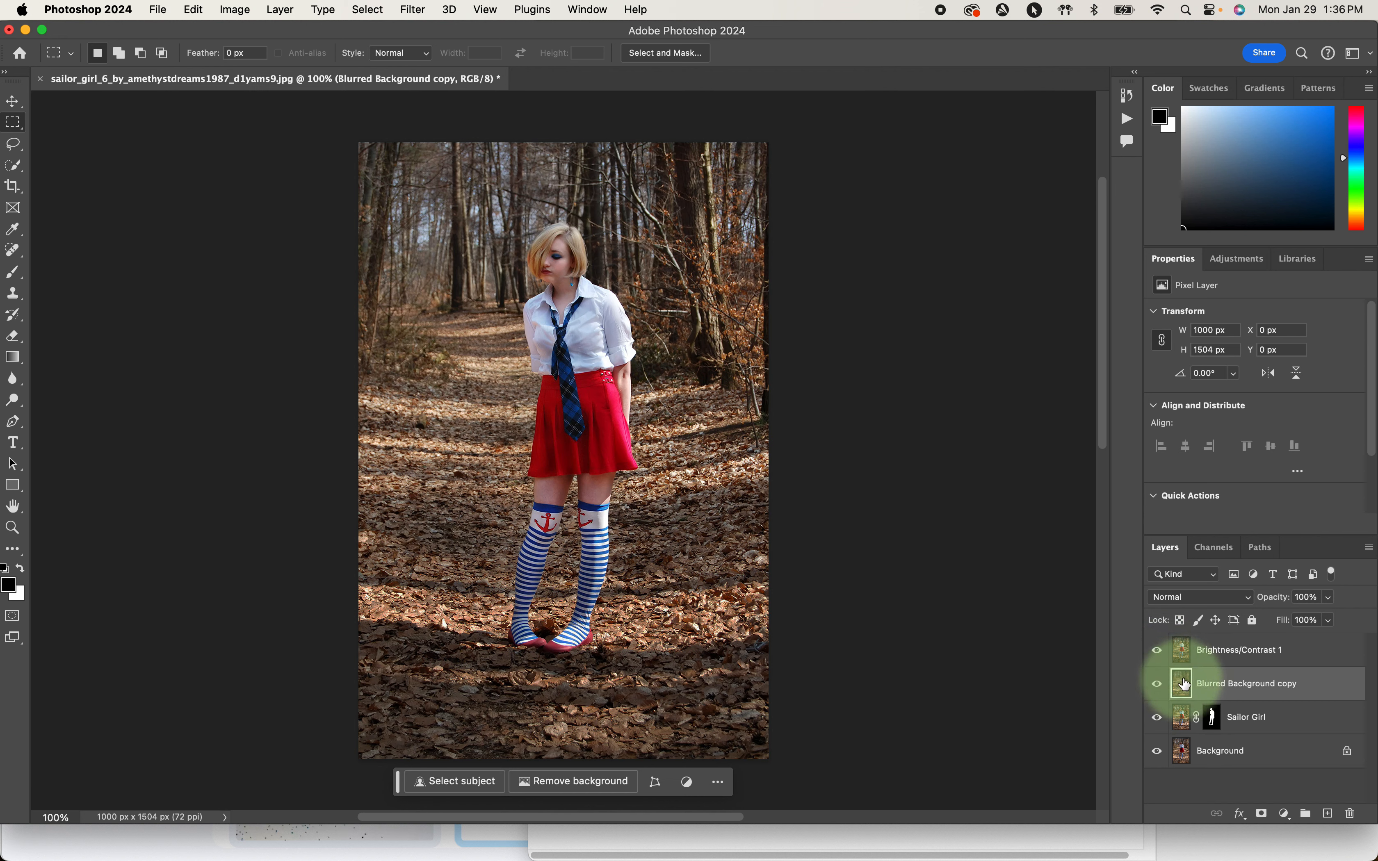
click(1183, 652)
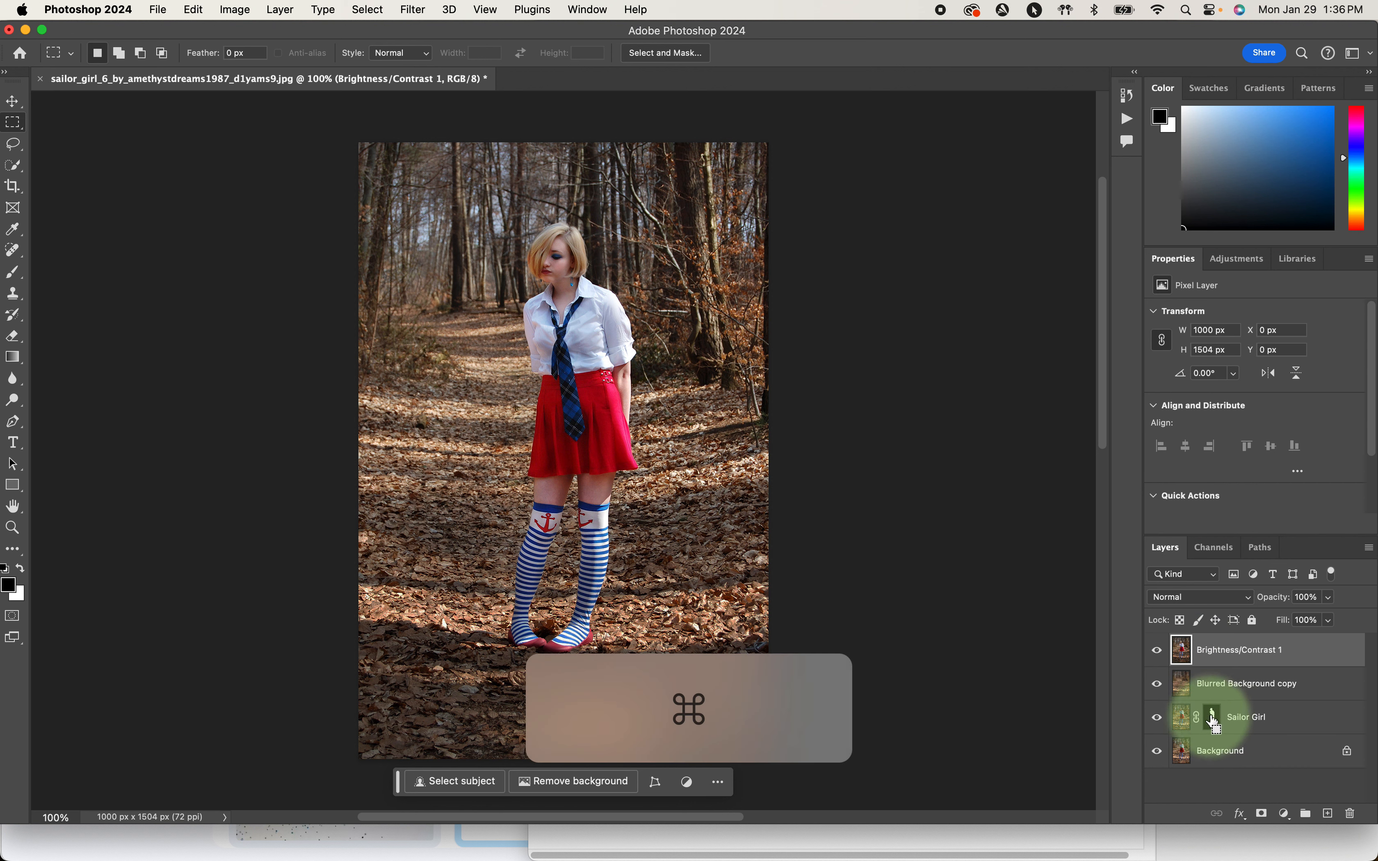
super+click(1213, 721)
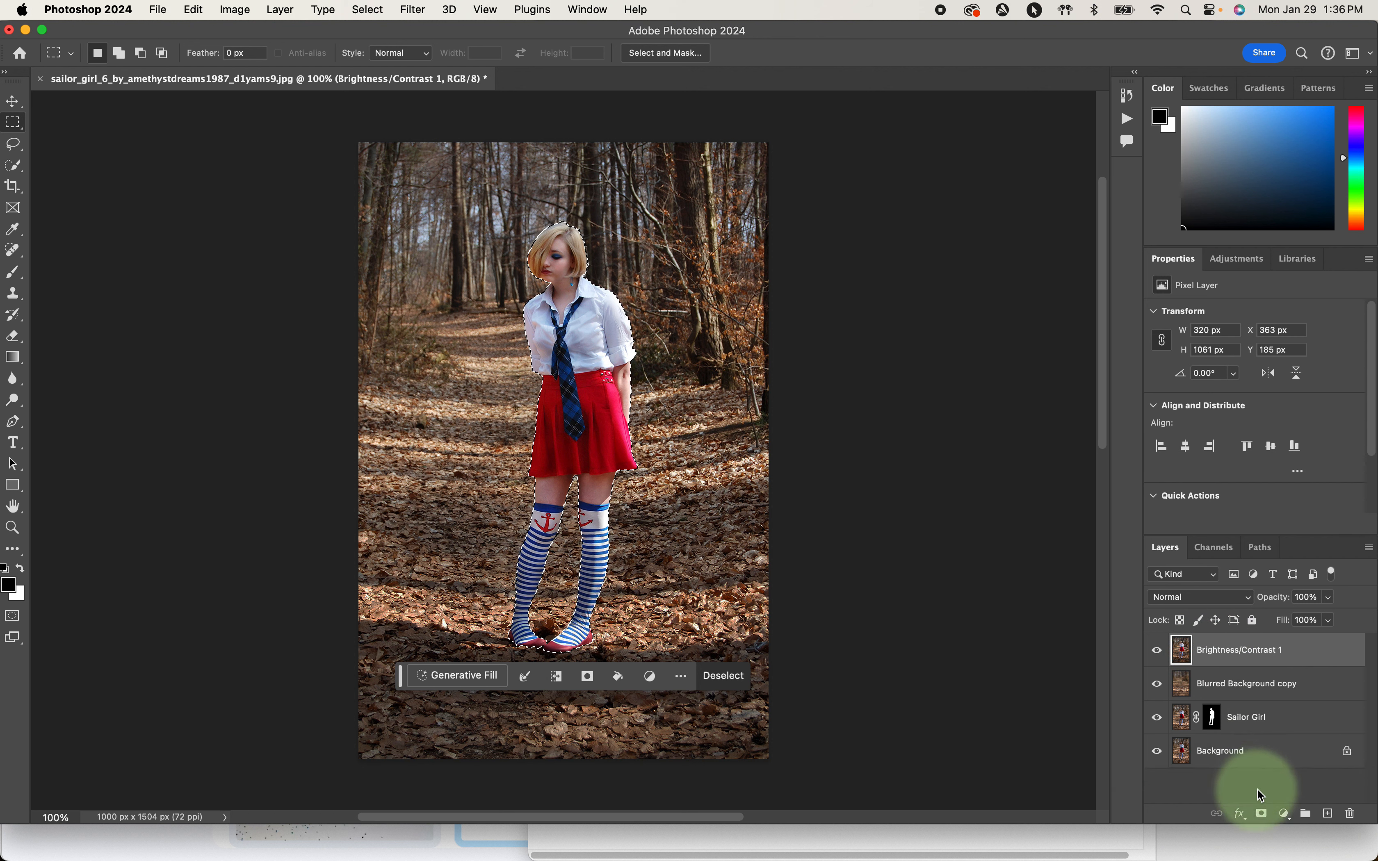
click(1262, 816)
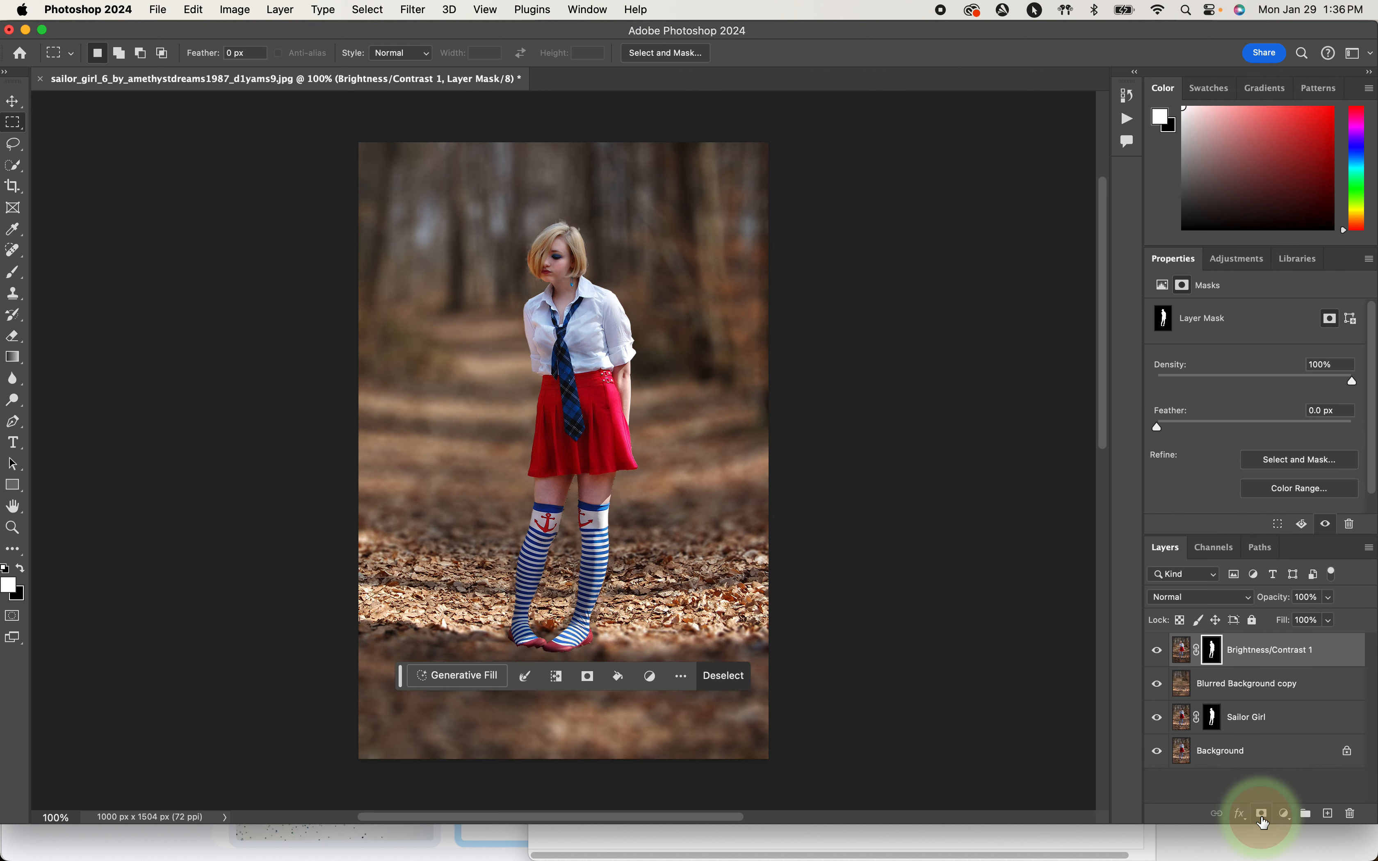